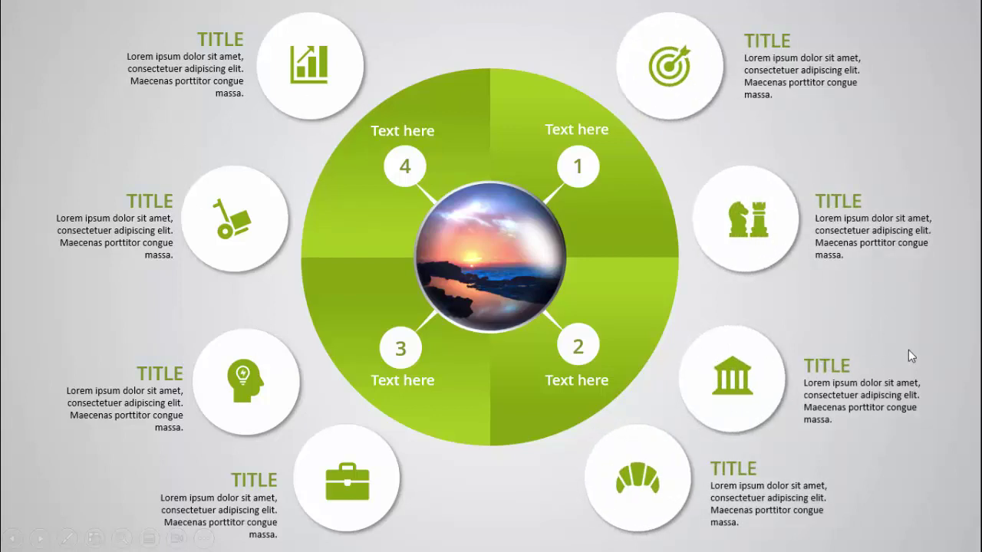
- Advance past the finished infographic slideshow to reach the blank slide 3
left_click(927, 319)
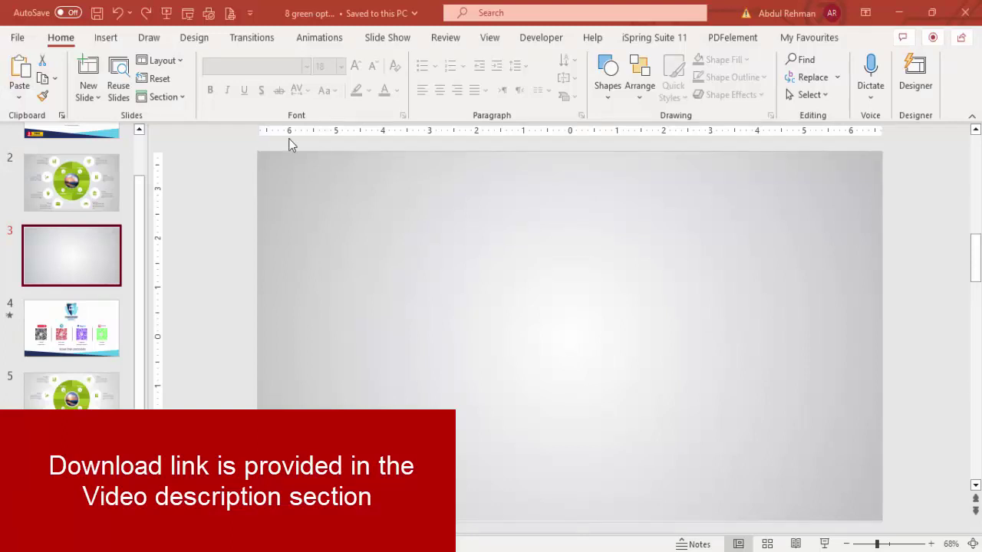
- Insert an outline-free oval and size it 5 inches high by 5 inches wide
left_click(105, 38)
left_click(261, 98)
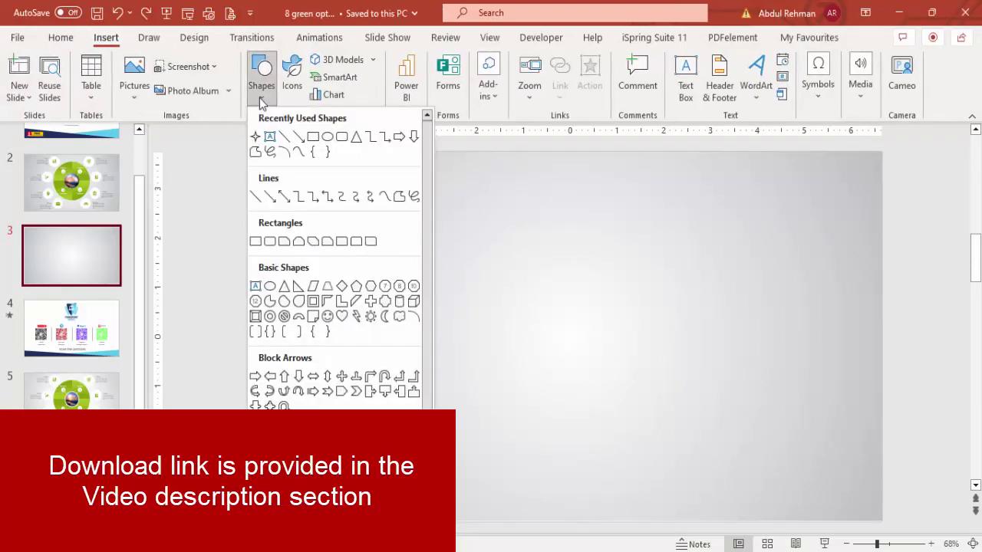
left_click(268, 289)
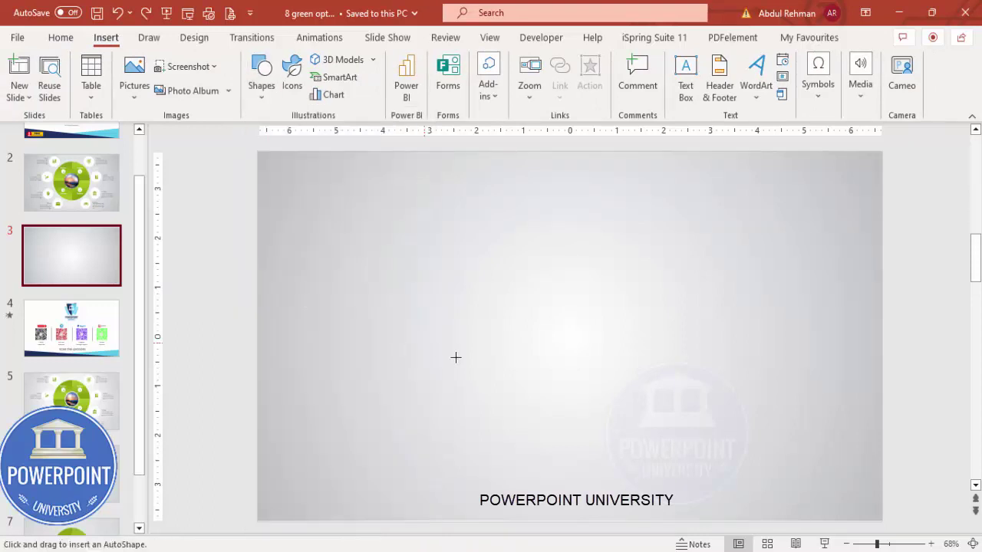
left_click(549, 305)
left_click(377, 77)
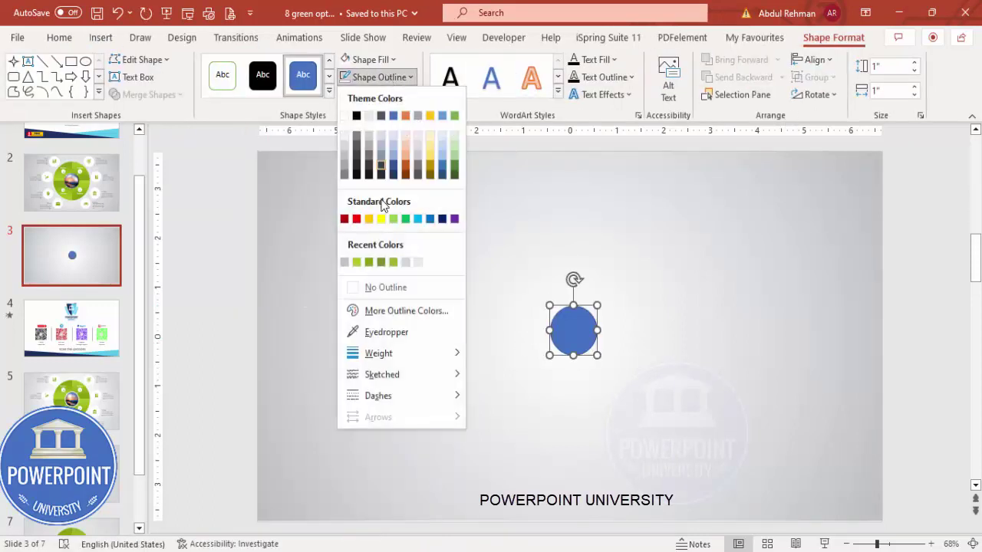
left_click(398, 287)
left_click(889, 68)
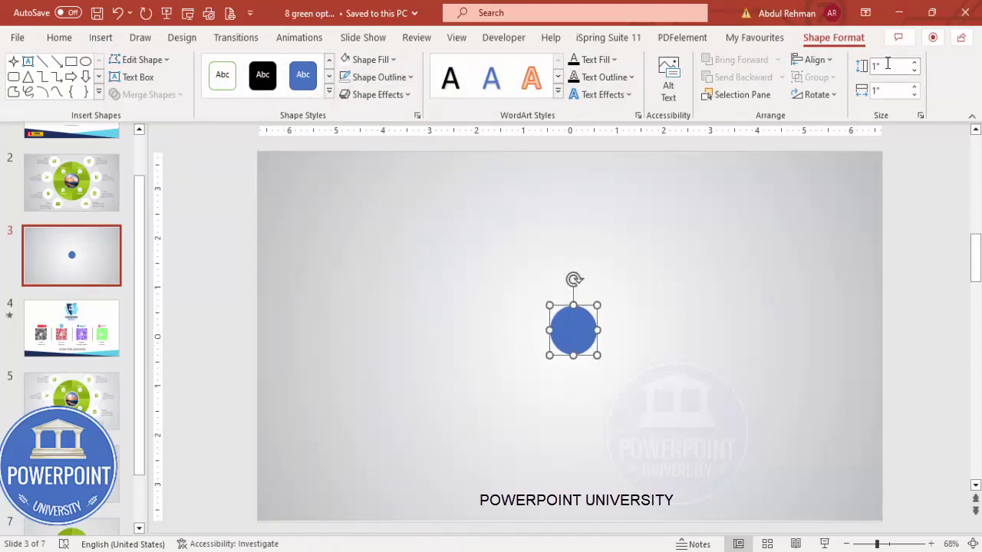
type("5")
key("Tab")
type("5")
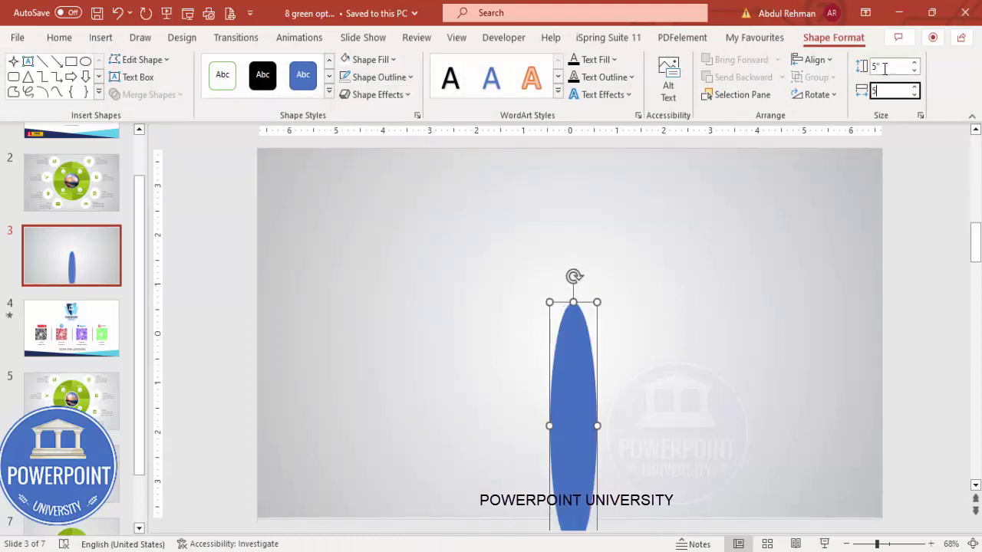
key("Tab")
- Centre the circle horizontally and vertically on the slide and turn on guides
left_click(815, 60)
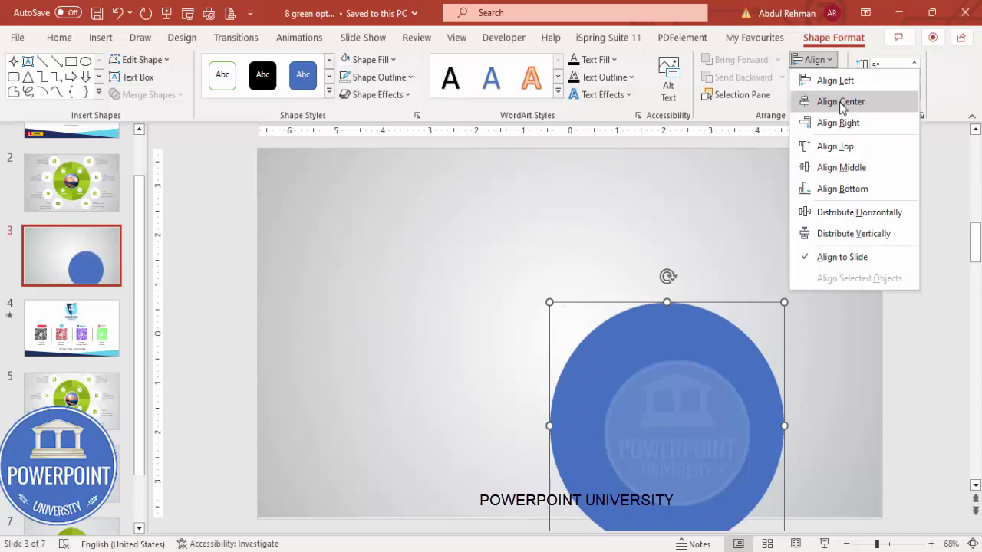
left_click(840, 101)
left_click(814, 60)
left_click(842, 167)
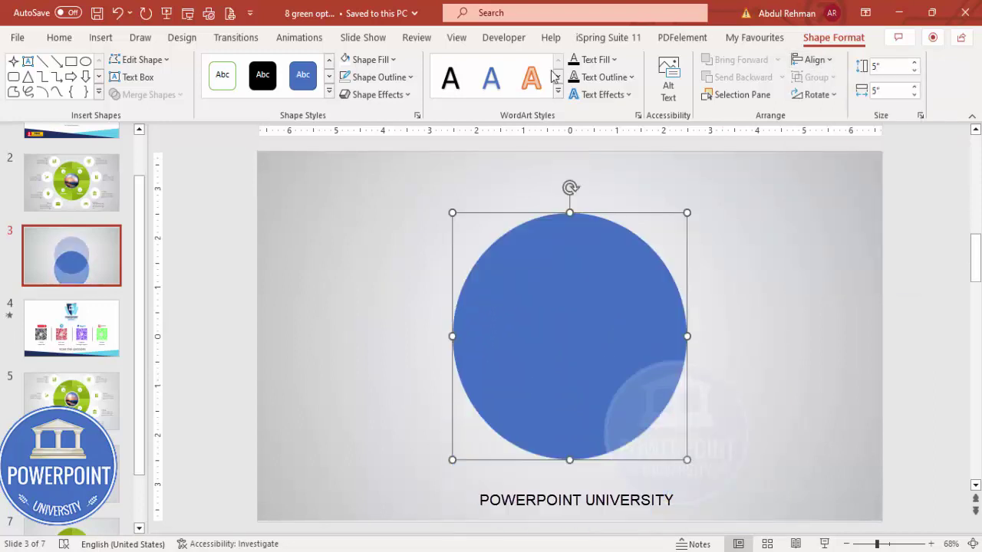
left_click(457, 39)
left_click(291, 96)
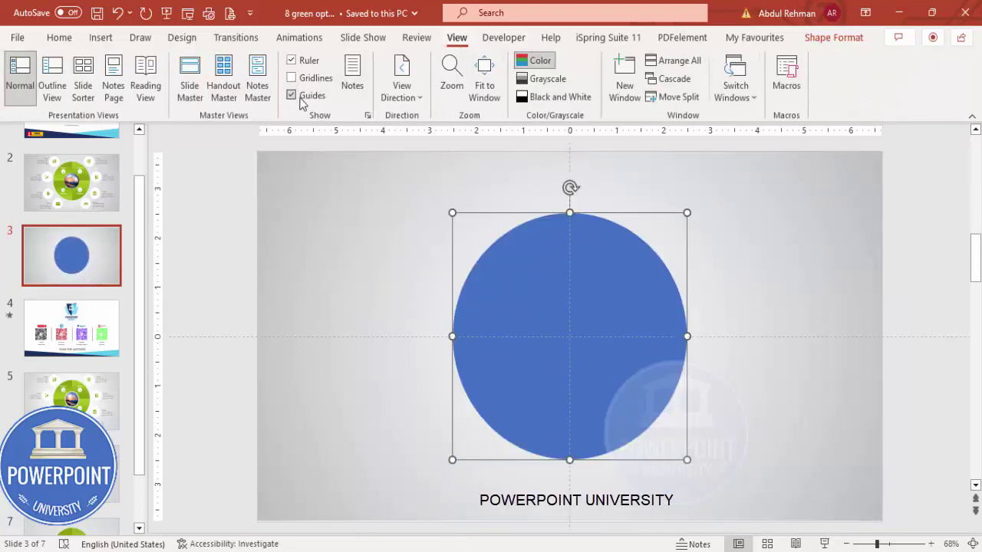
left_click(818, 284)
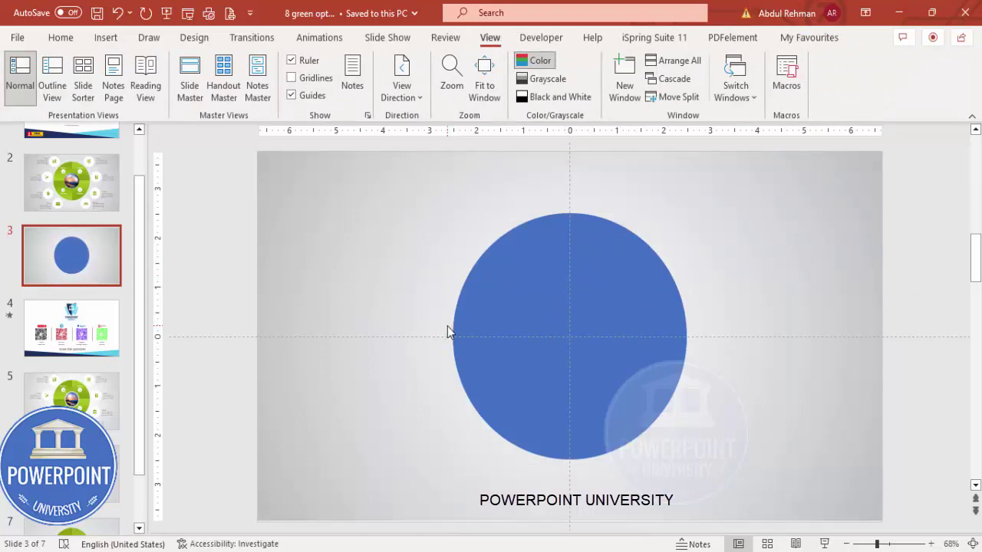
- Draw an outline-free rectangle over the circle's top-left quarter, ending at the guides' centre
left_click(106, 38)
left_click(260, 96)
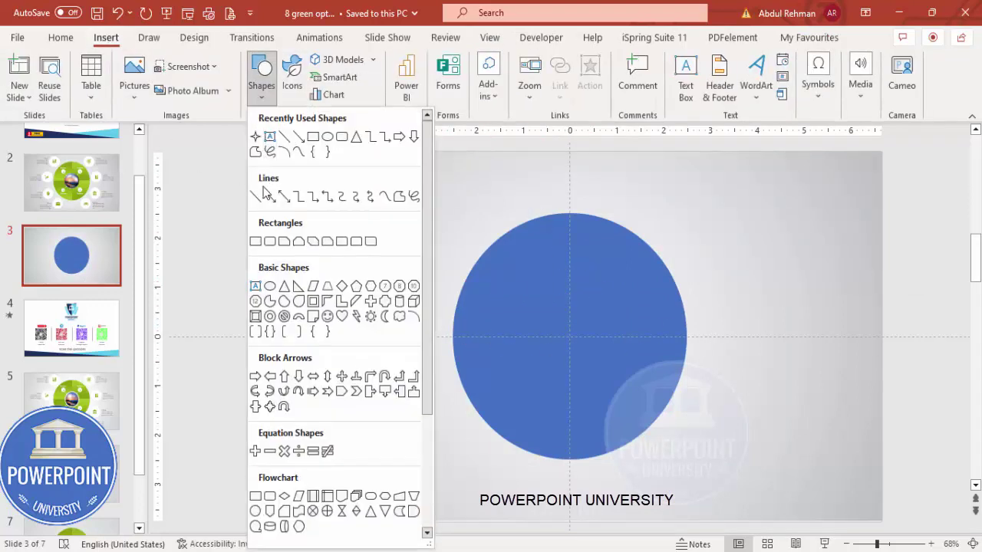
left_click(255, 242)
left_click_drag(409, 197, 566, 336)
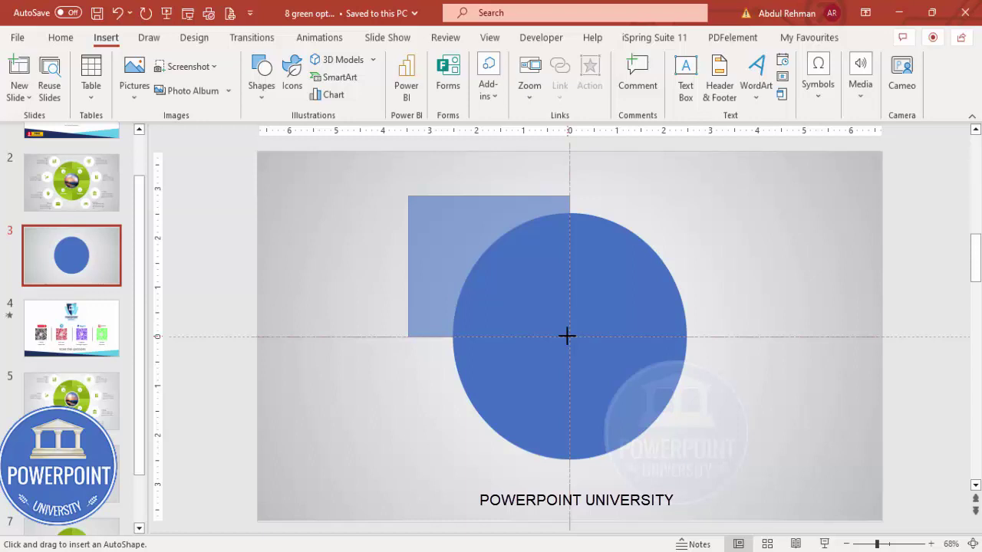
left_click_drag(566, 336, 568, 336)
left_click(395, 77)
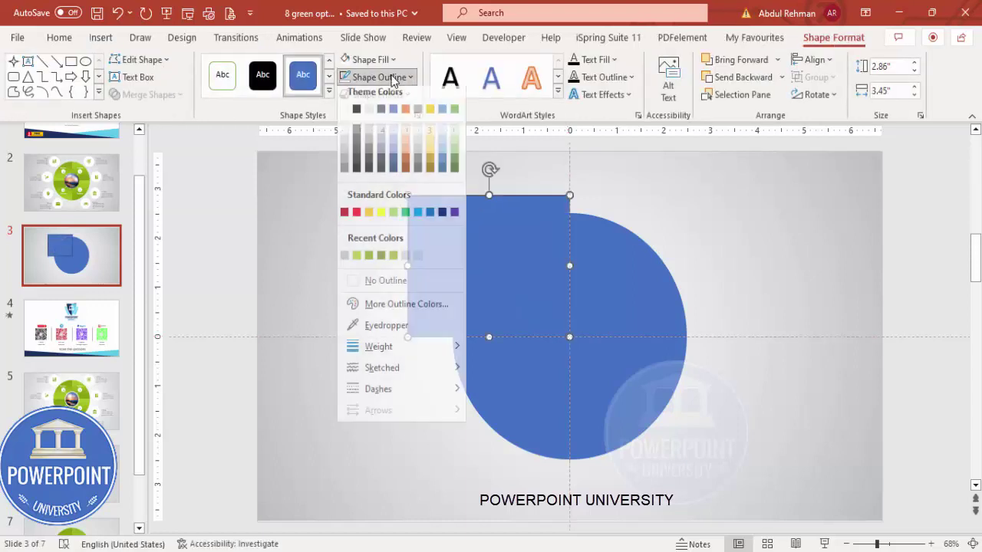
left_click(405, 282)
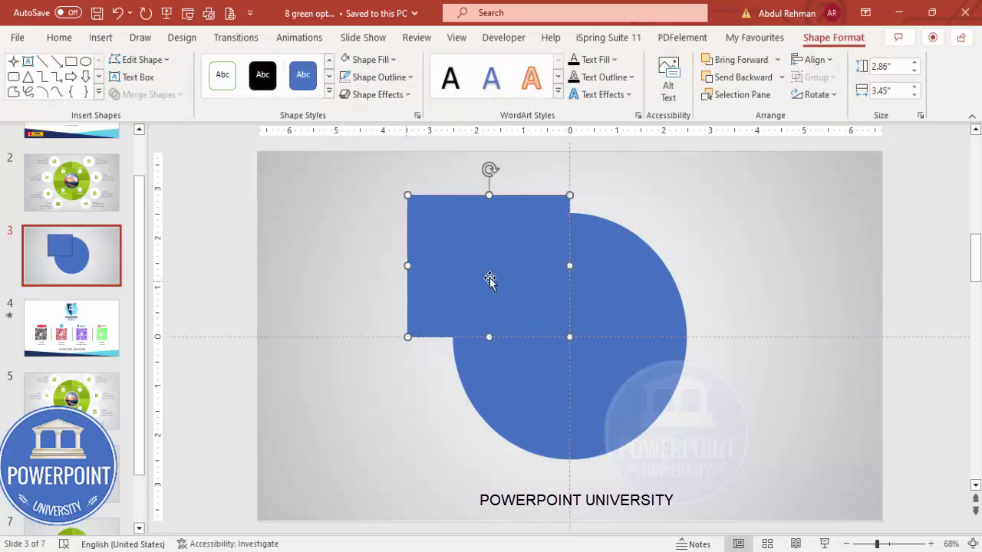
- Intersect the circle with the rectangle to leave a quarter-circle
left_click(602, 288)
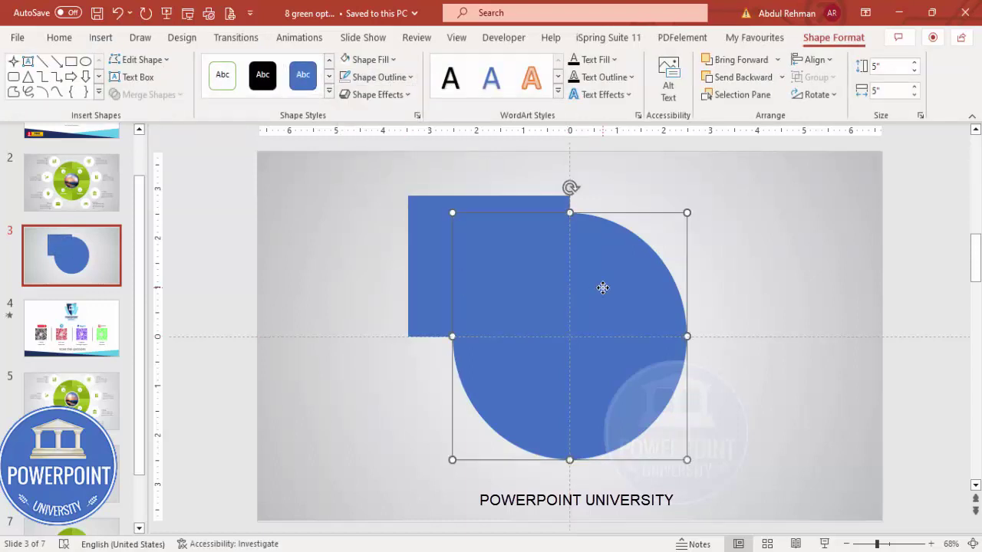
left_click(422, 208, "shift")
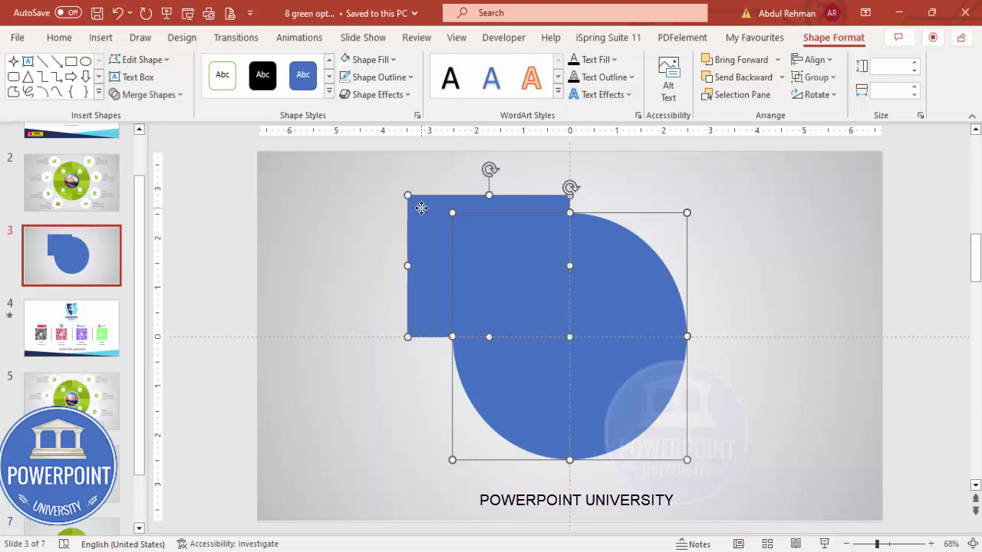
left_click(175, 95)
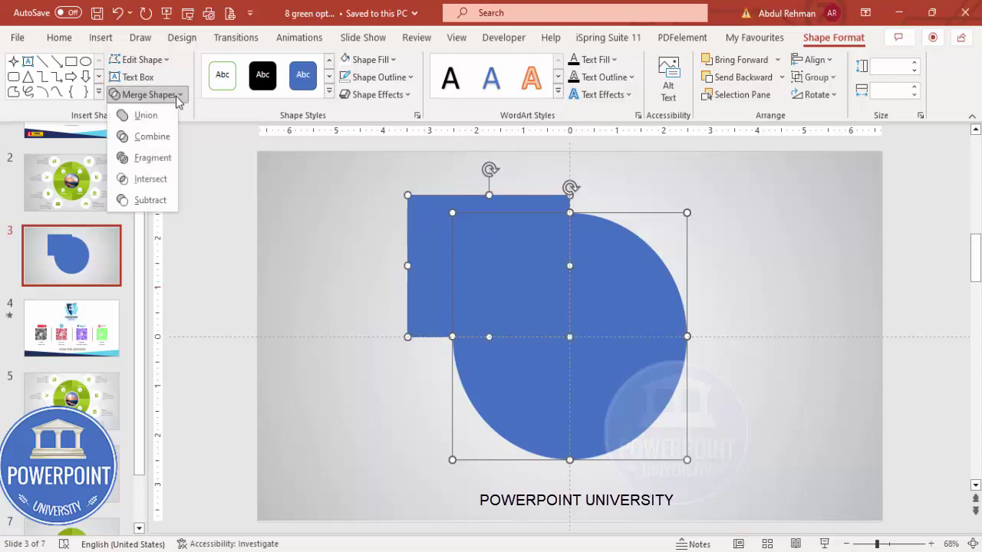
left_click(161, 179)
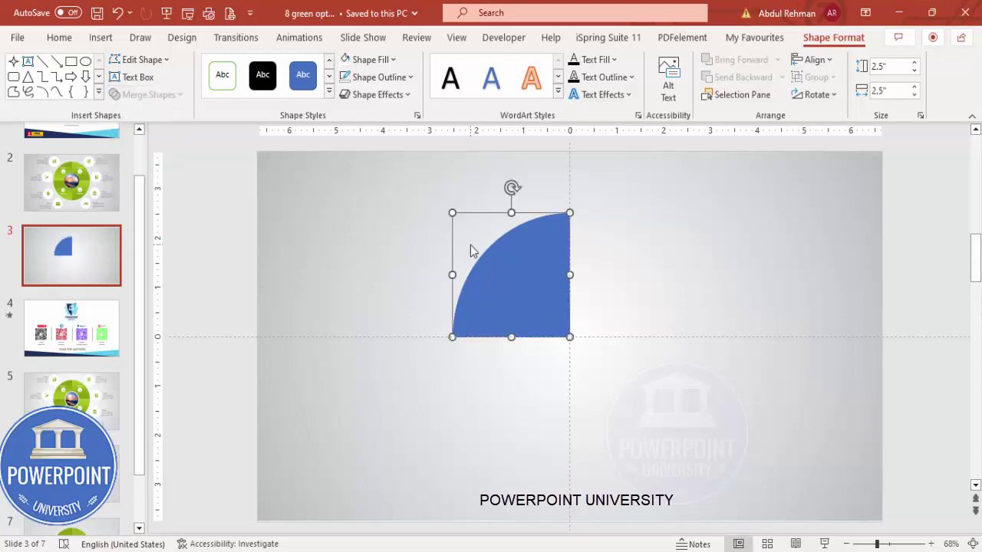
- Give the quarter-circle a gradient fill with the middle gradient stop removed
right_click(533, 305)
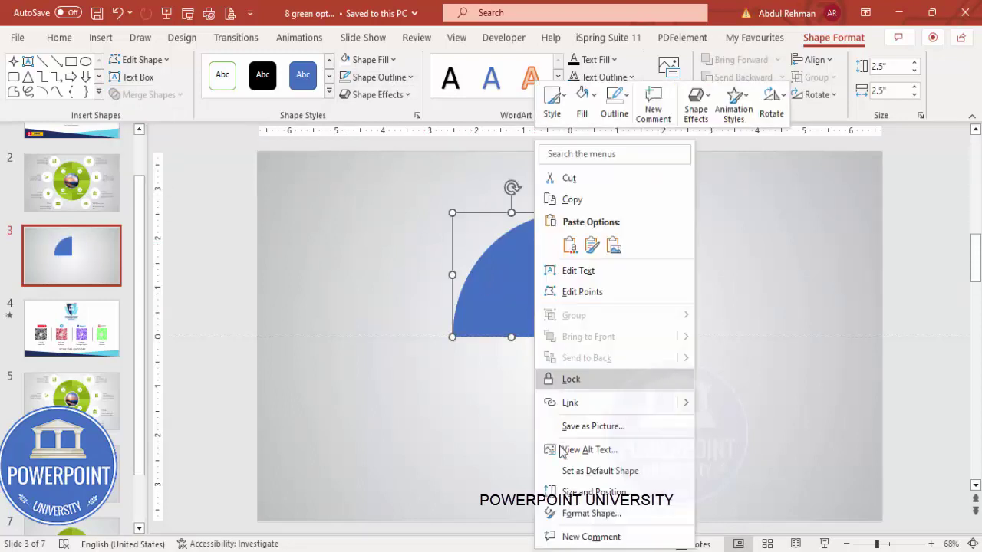
left_click(585, 520)
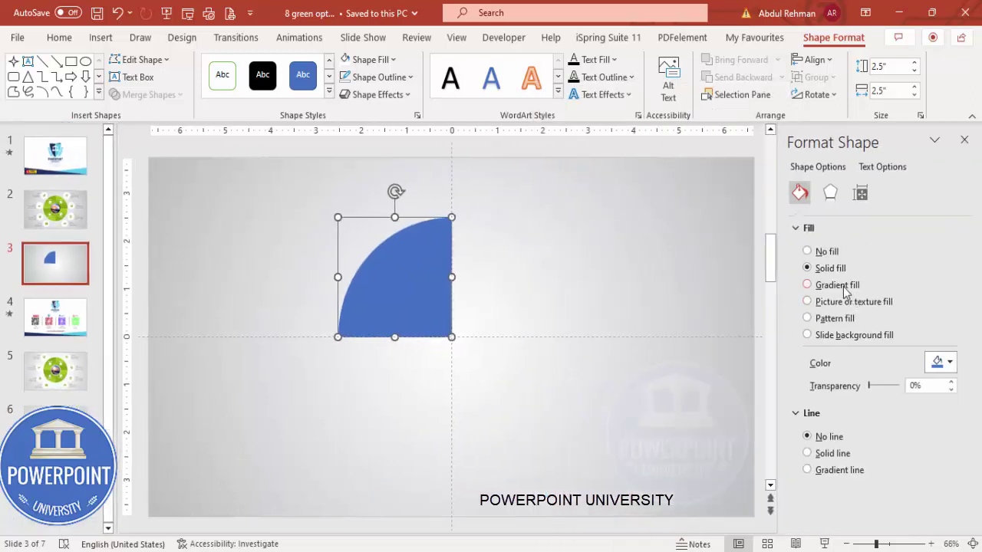
left_click(842, 288)
left_click(747, 376)
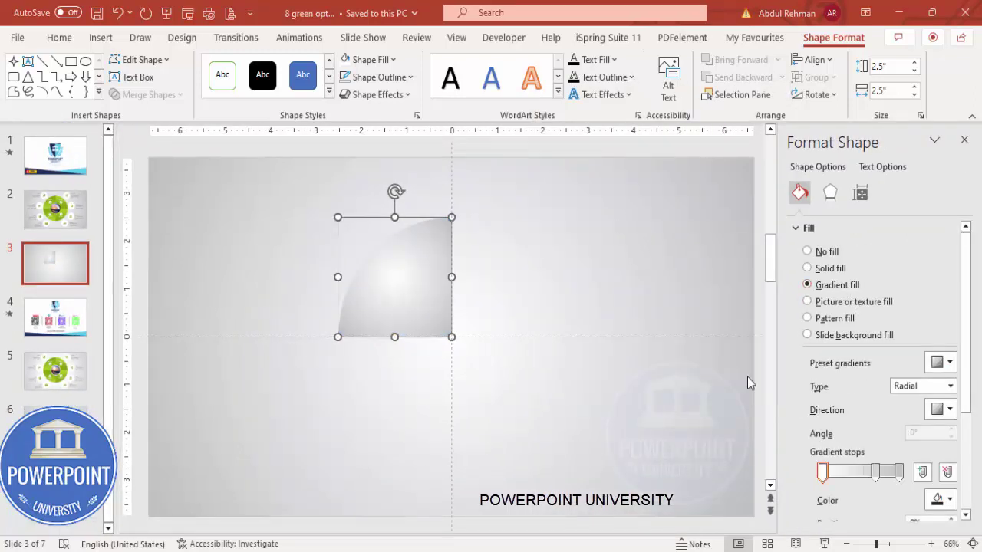
left_click(875, 473)
left_click(947, 473)
- Colour the gradient stops with two recent greens
left_click(821, 473)
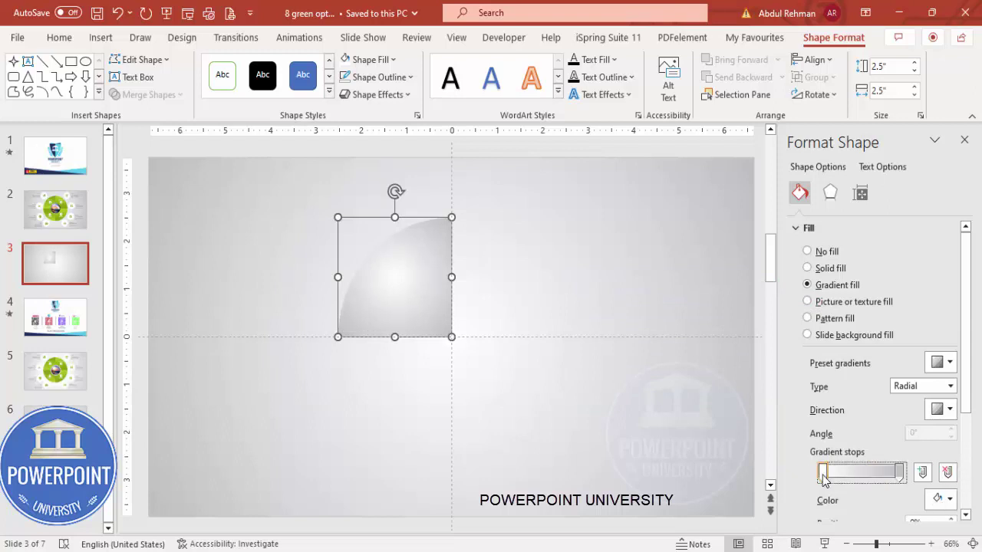
left_click(937, 499)
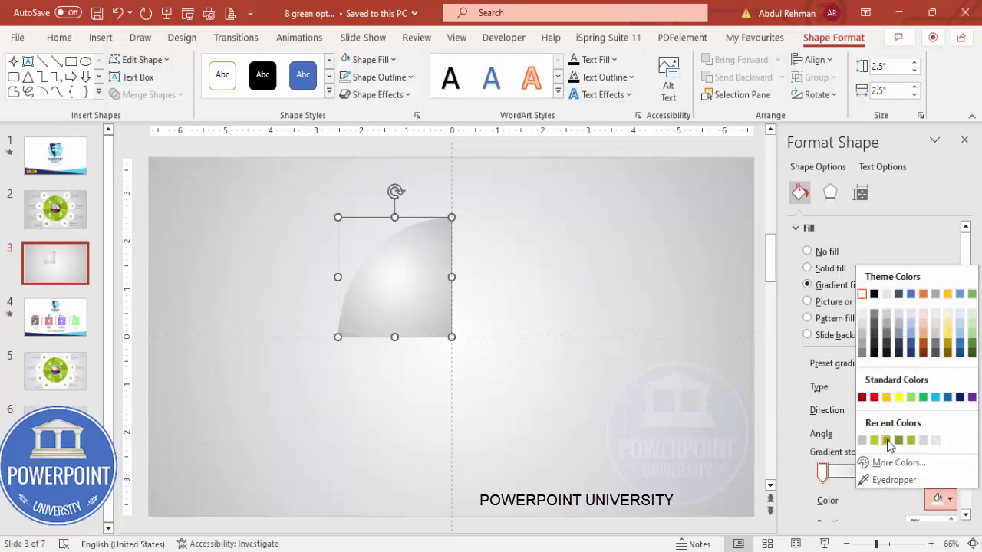
left_click(886, 441)
left_click(938, 499)
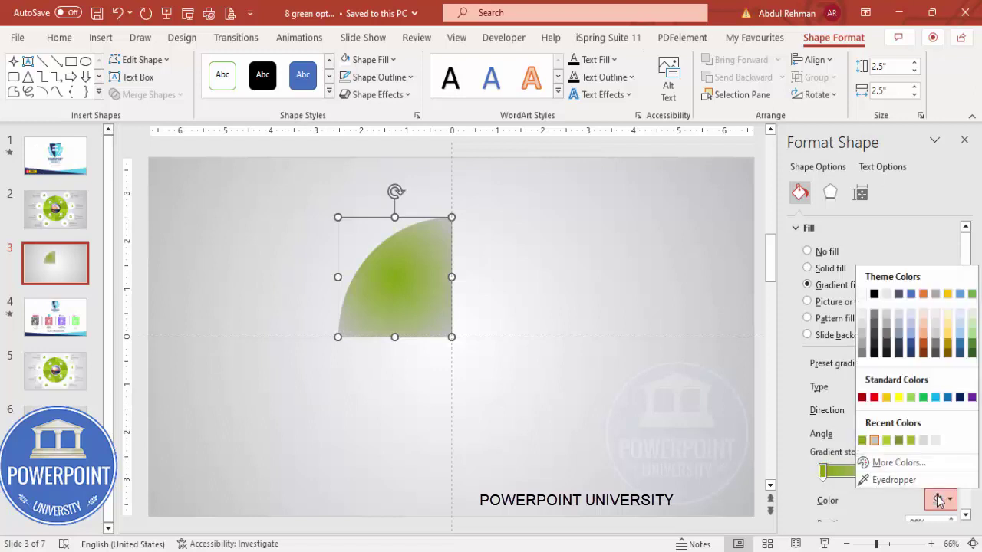
left_click(899, 440)
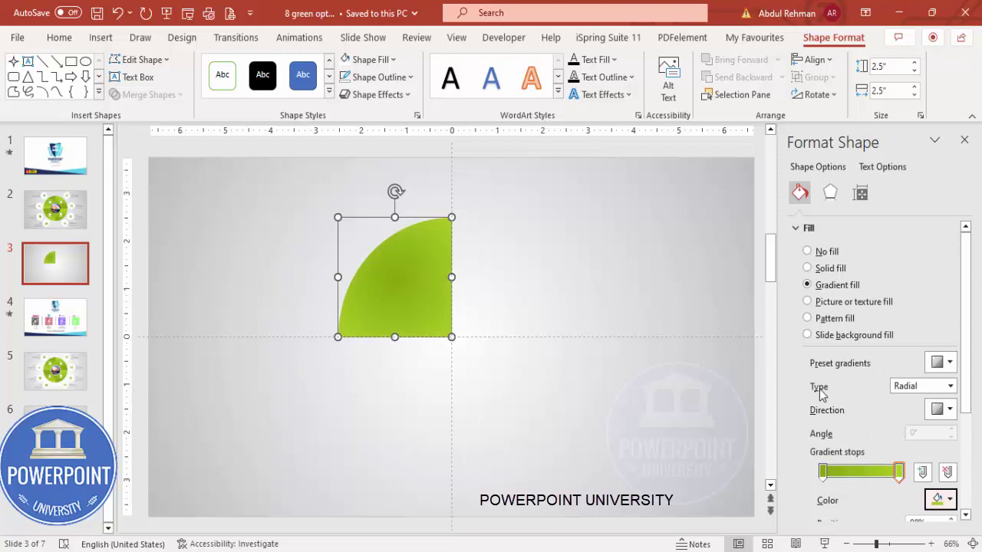
- Make the gradient linear with a 270° direction
left_click(926, 387)
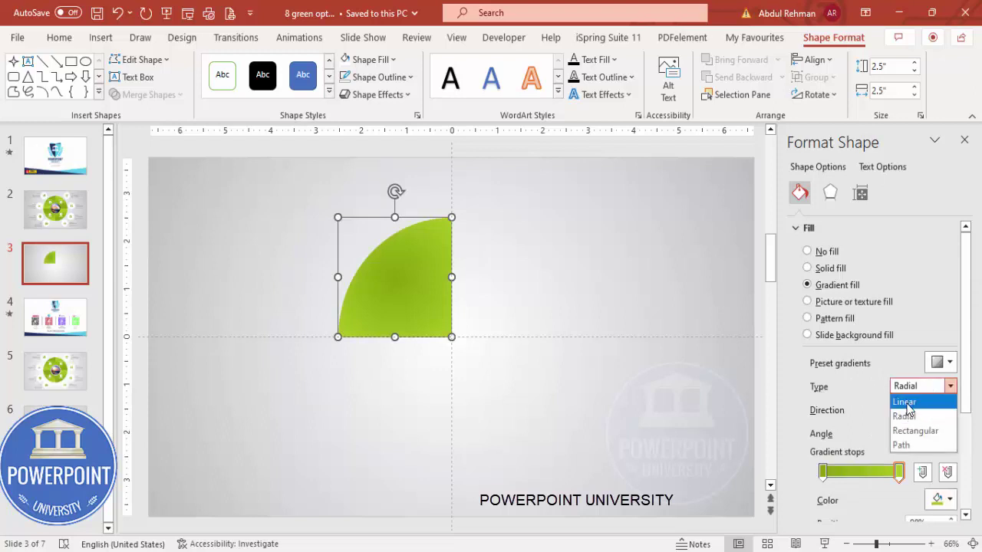
left_click(905, 402)
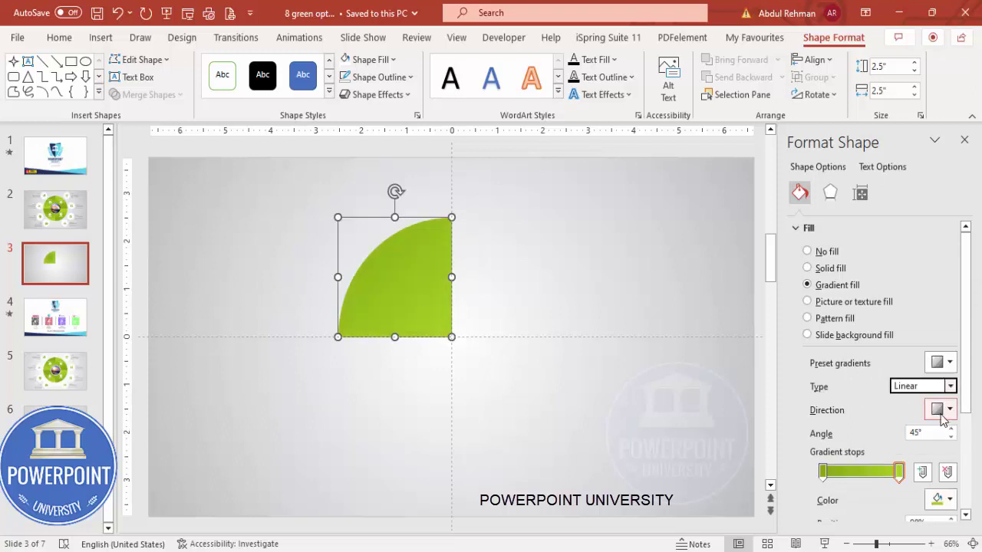
left_click(943, 414)
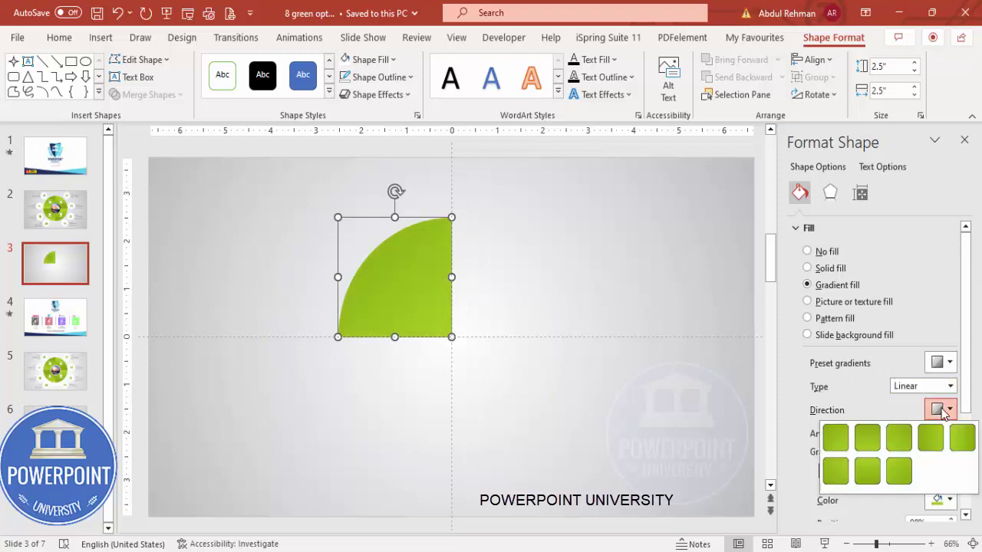
left_click(868, 471)
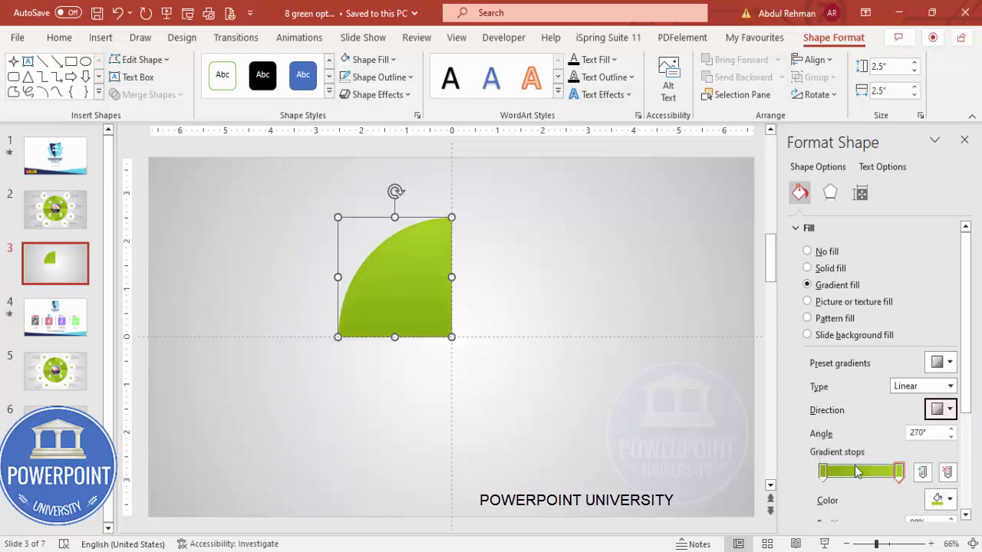
left_click(501, 356)
left_click(408, 288)
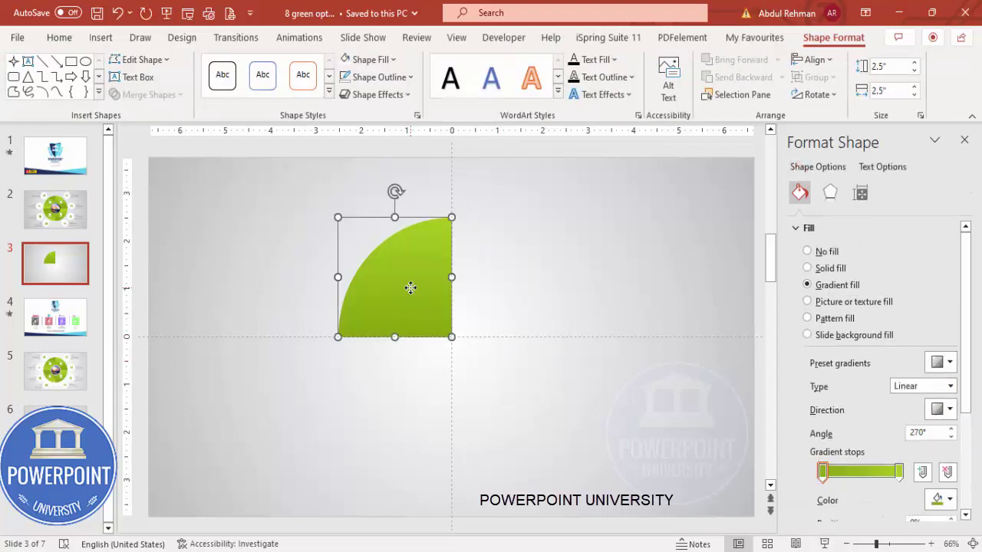
- Copy the quarter-circle to the right and rotate it 90° into a half-circle
left_click_drag(411, 294, 527, 299)
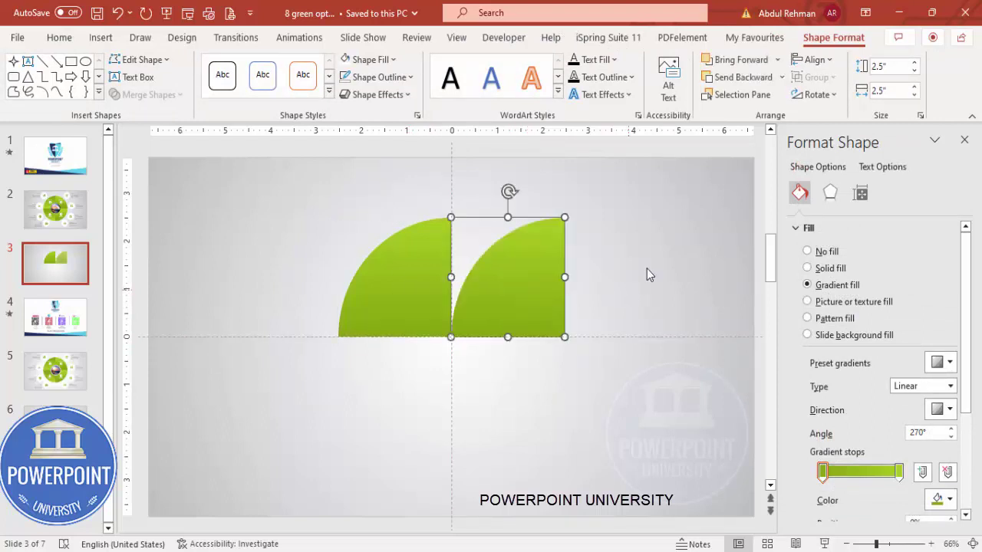
left_click(817, 94)
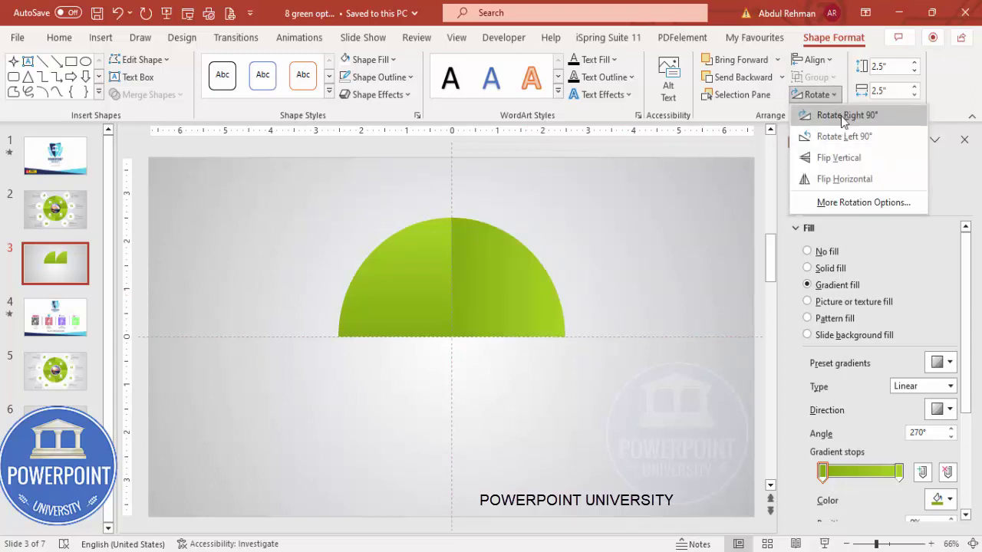
left_click(842, 116)
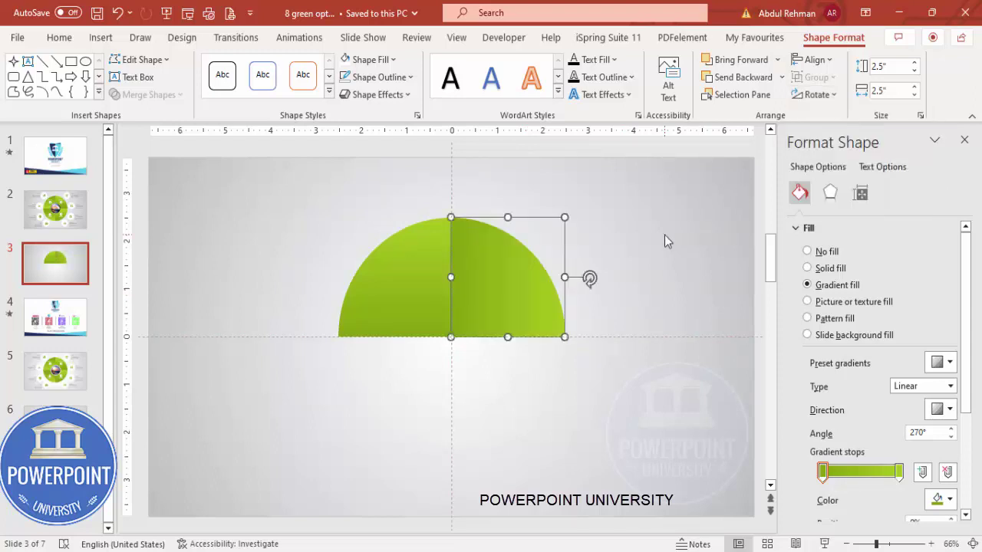
- Duplicate both quarters below and flip the copy vertically to complete the circle
left_click(541, 372)
left_click(428, 299)
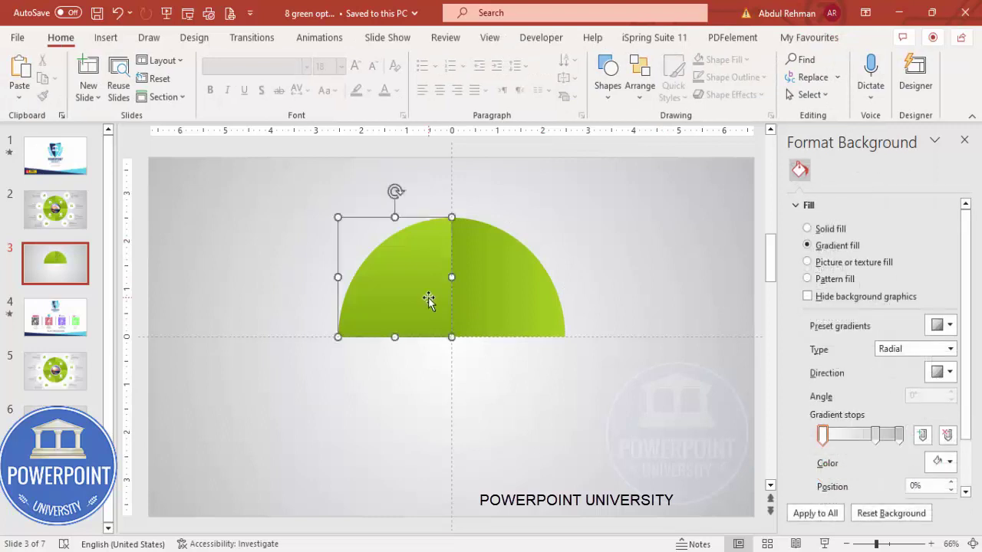
left_click(491, 307, "shift")
left_click_drag(516, 308, 516, 427)
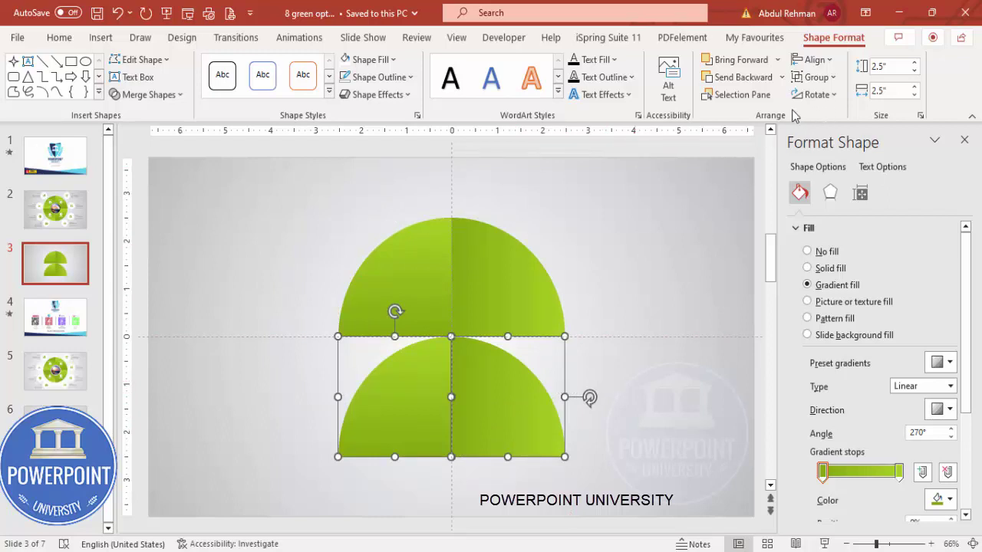
left_click(811, 95)
left_click(839, 161)
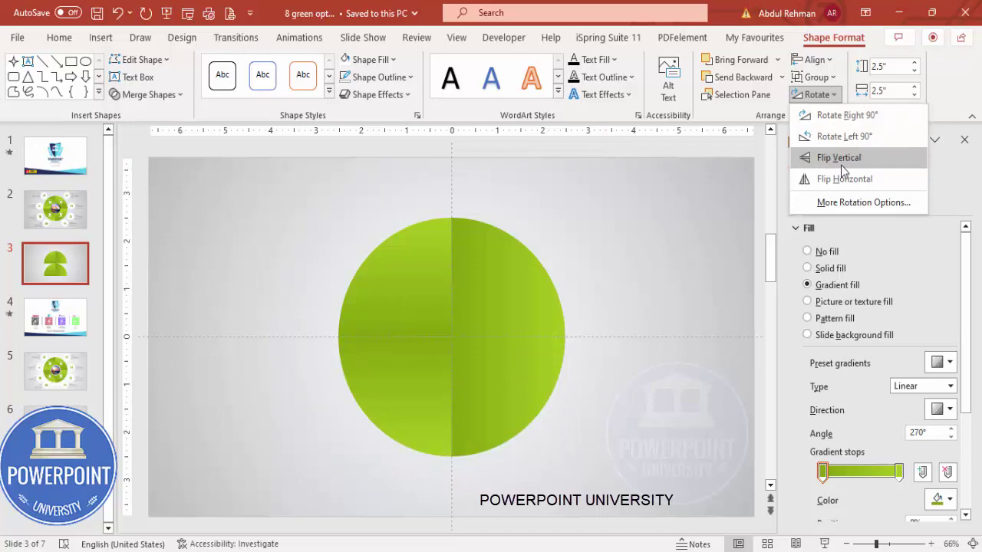
- Reverse the lower-right quarter's gradient direction to 90°
left_click(648, 287)
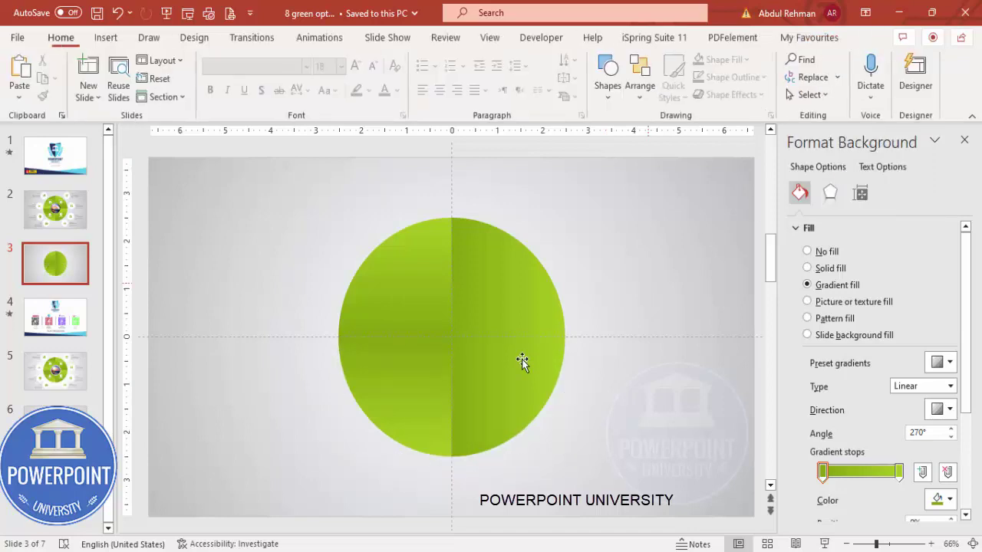
left_click(525, 395)
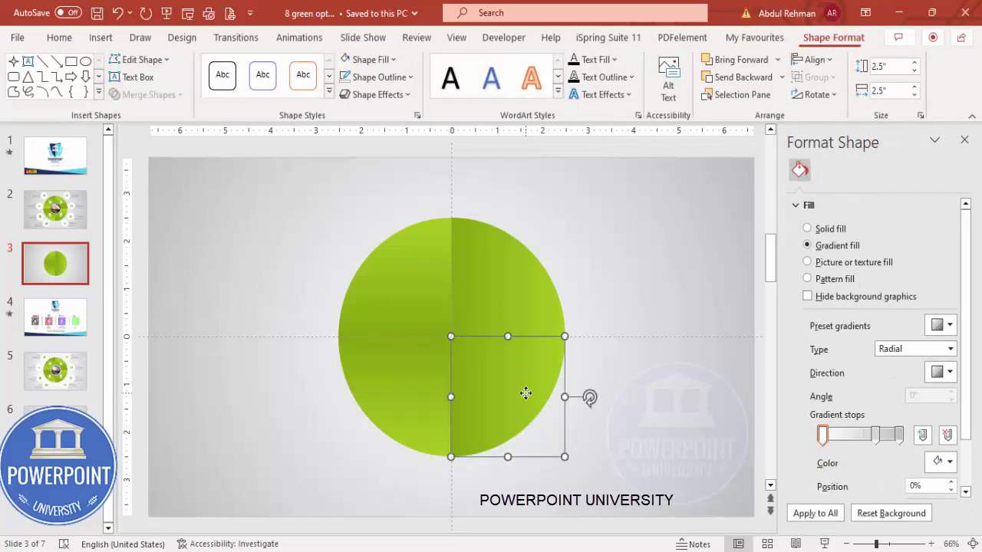
left_click(949, 409)
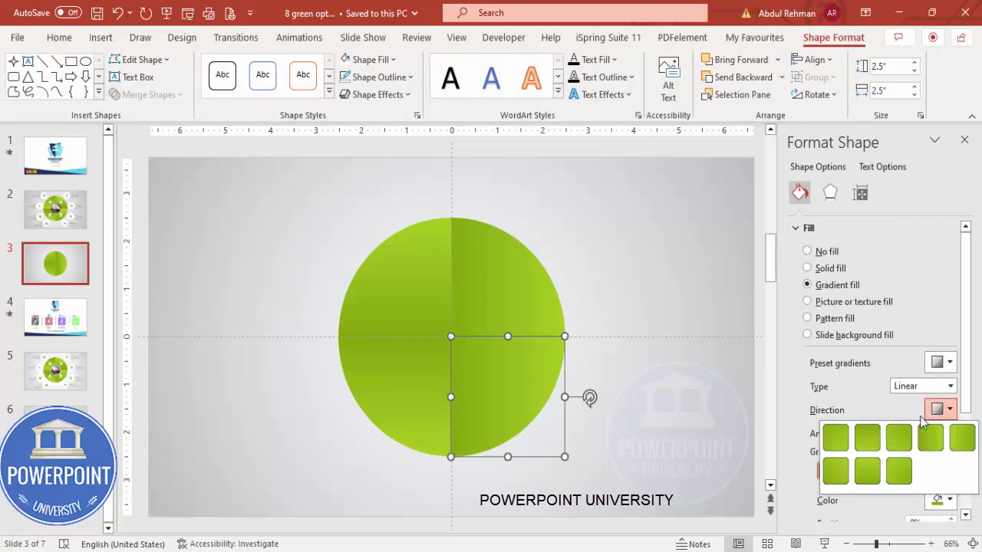
left_click(867, 440)
- Set the lower-left quarter's gradient direction to 90°
left_click(680, 376)
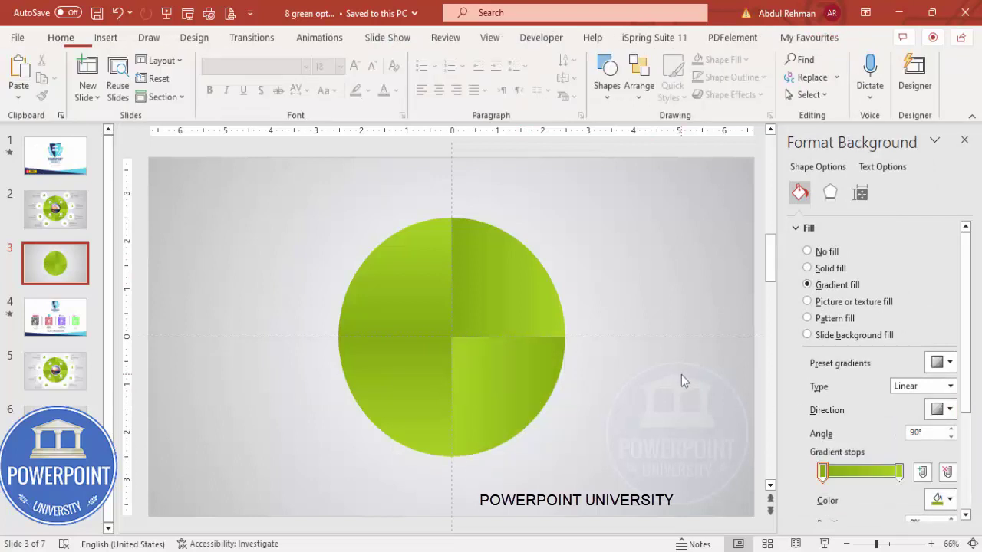
left_click(375, 375)
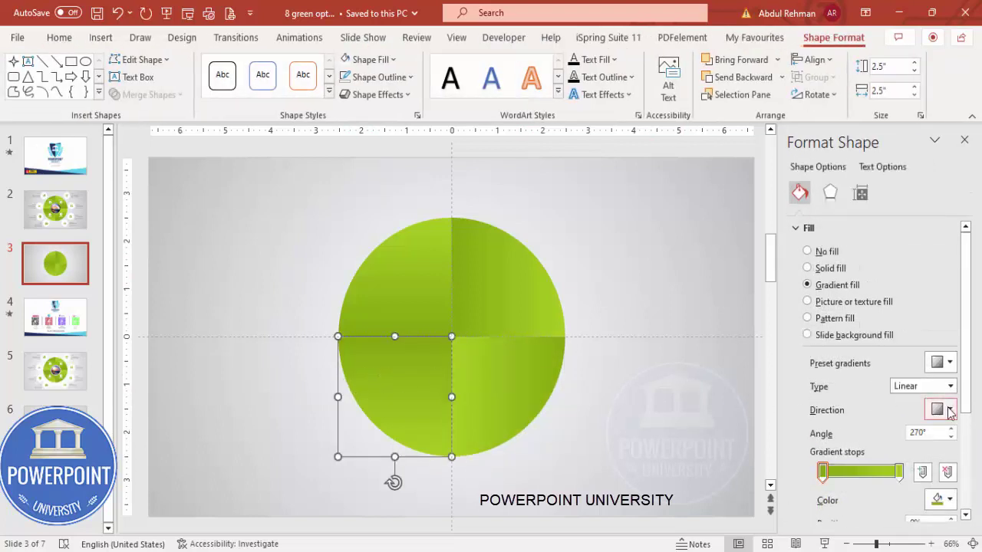
left_click(948, 409)
left_click(930, 437)
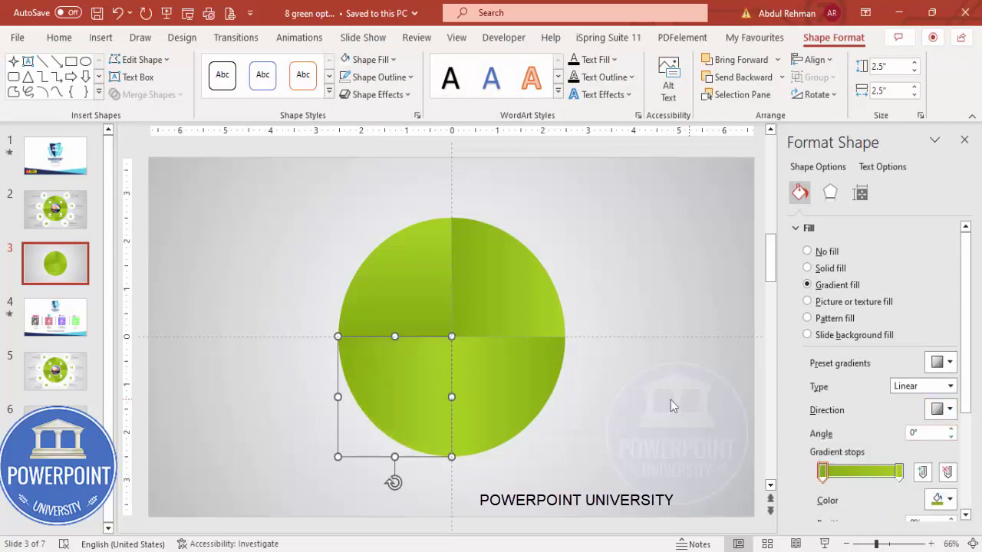
left_click(949, 409)
left_click(875, 445)
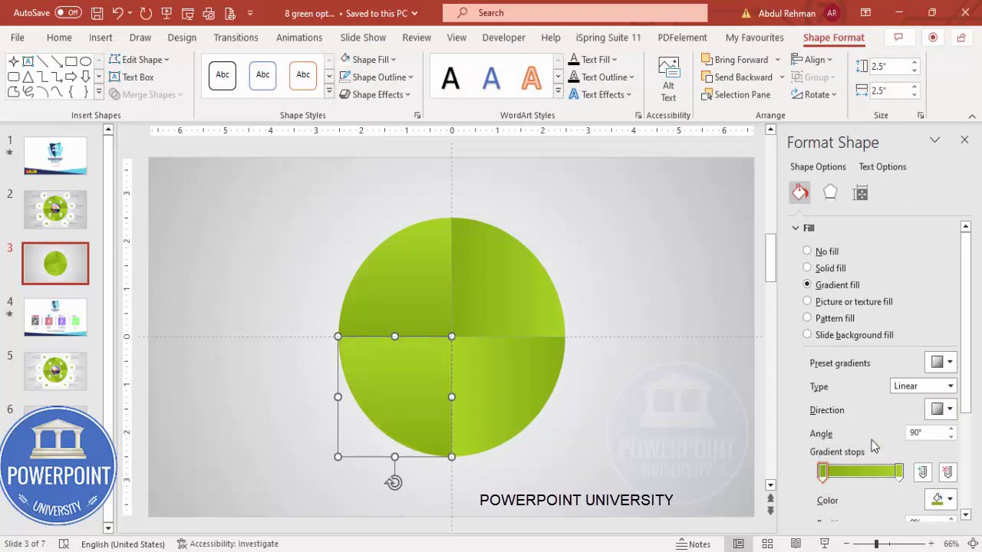
- Select all four green quarters and group them with Ctrl+G
left_click(696, 391)
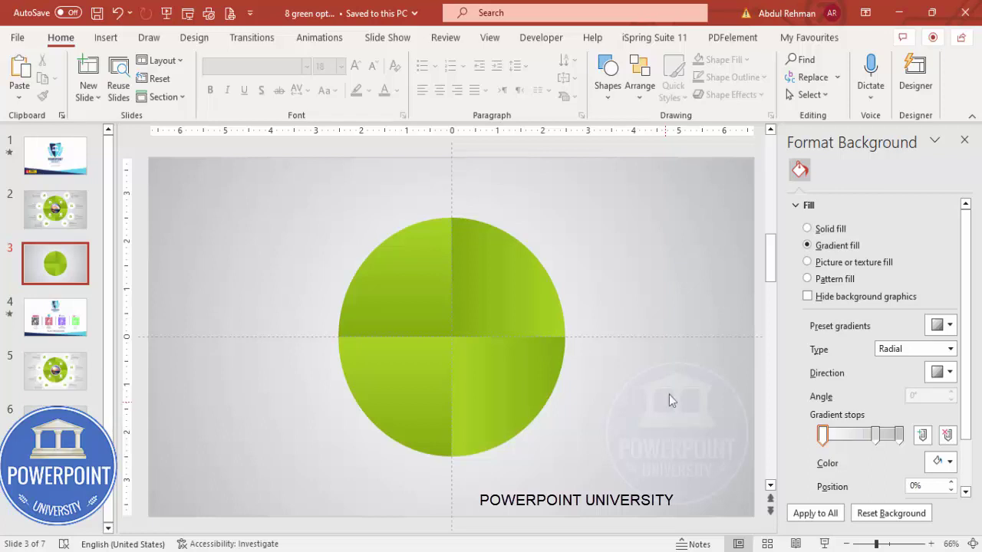
left_click_drag(278, 208, 651, 518)
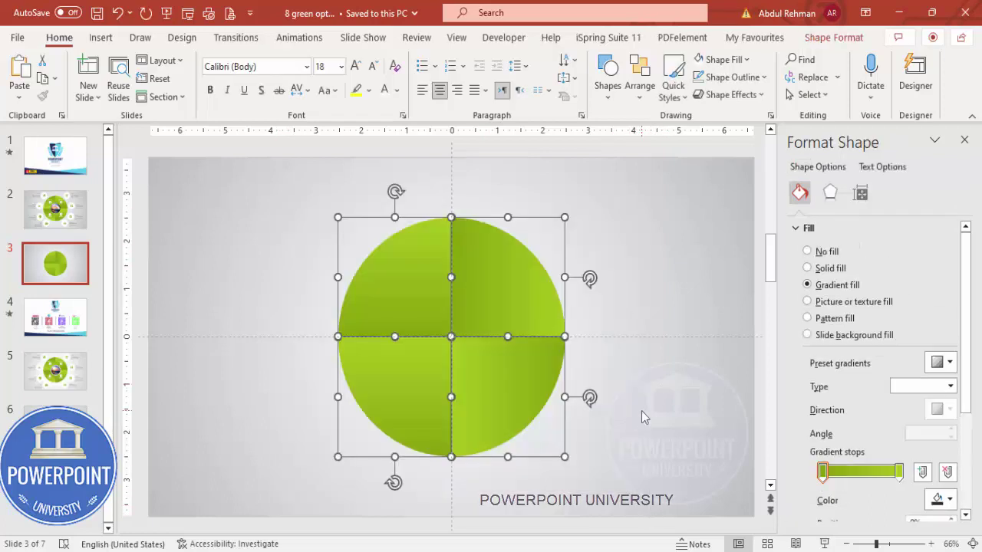
key("ctrl+g")
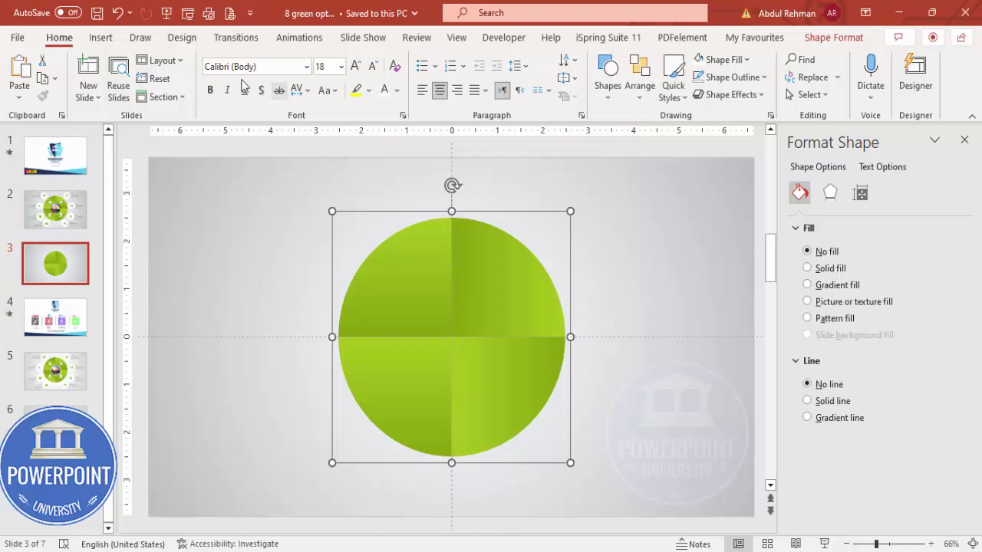
left_click(100, 38)
- Draw a circle over the green circle's centre with a white 3 pt outline
left_click(261, 76)
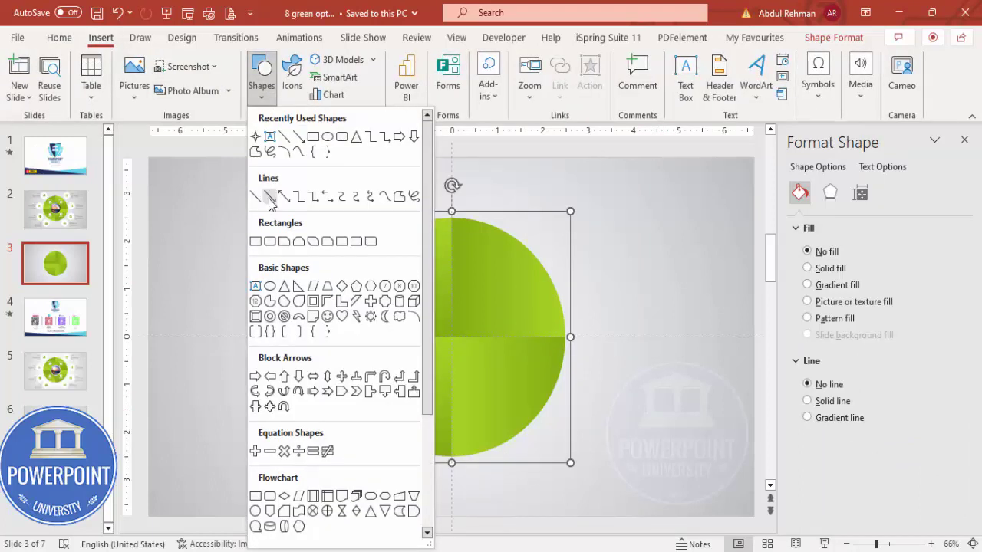
left_click(274, 289)
left_click_drag(405, 294, 500, 395)
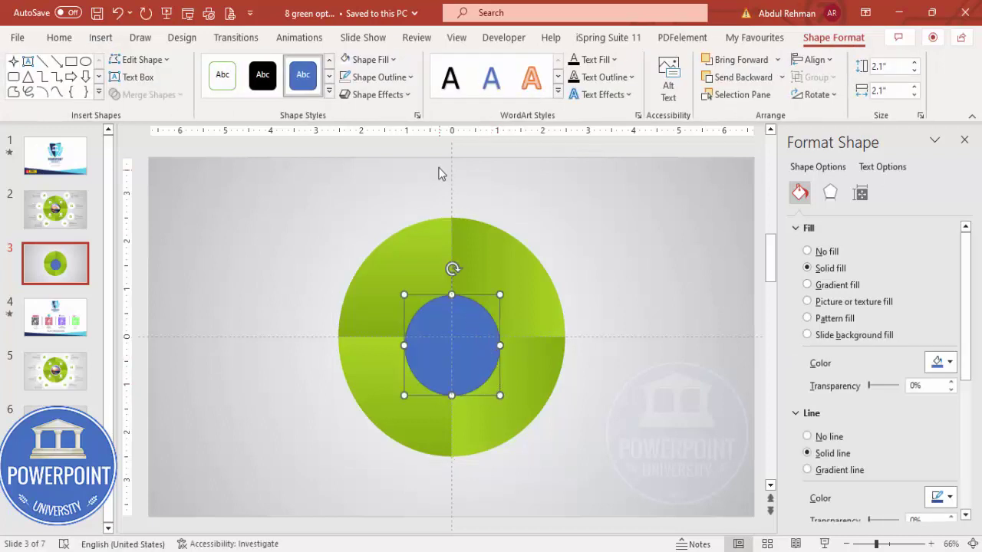
left_click(407, 80)
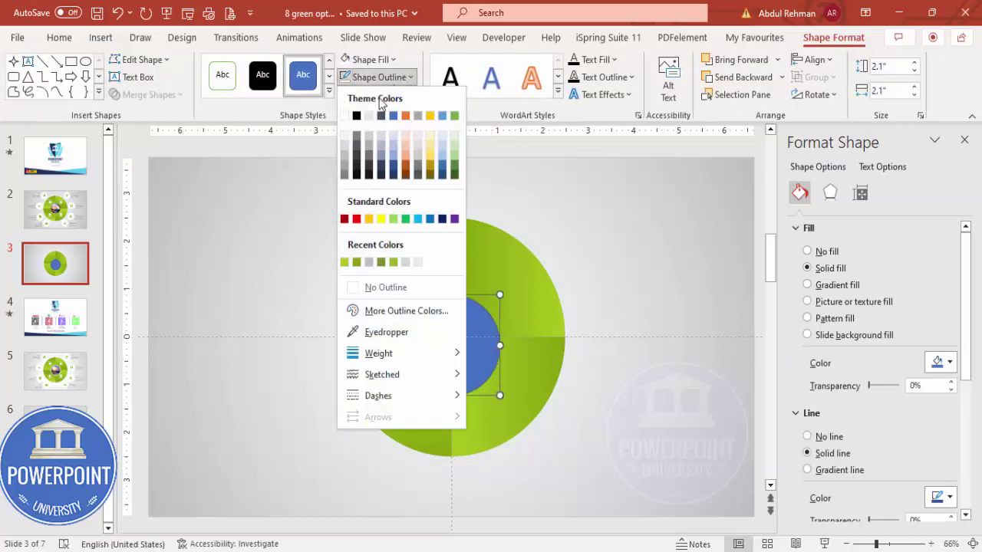
left_click(346, 117)
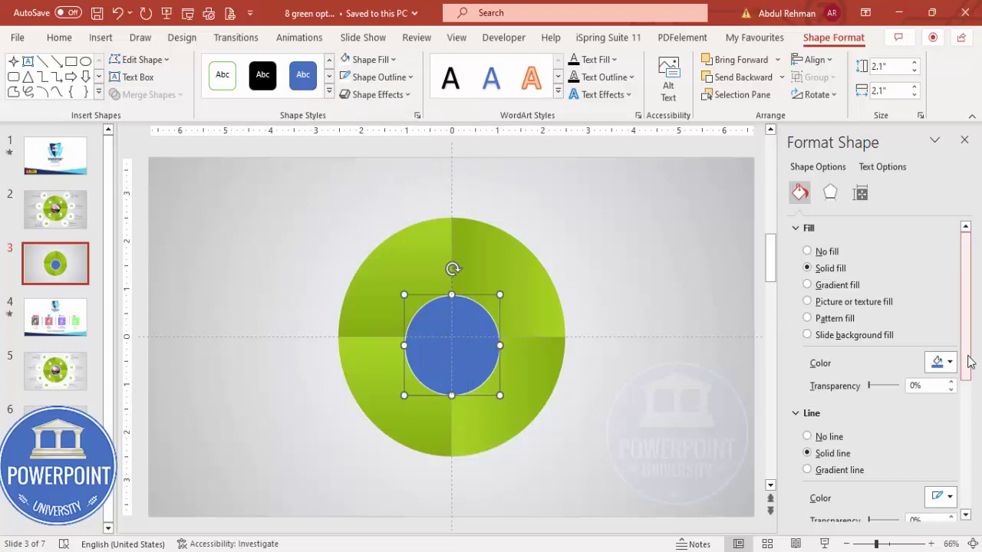
left_click_drag(969, 361, 968, 411)
left_click(951, 442)
left_click(950, 443)
left_click(950, 443)
left_click(951, 443)
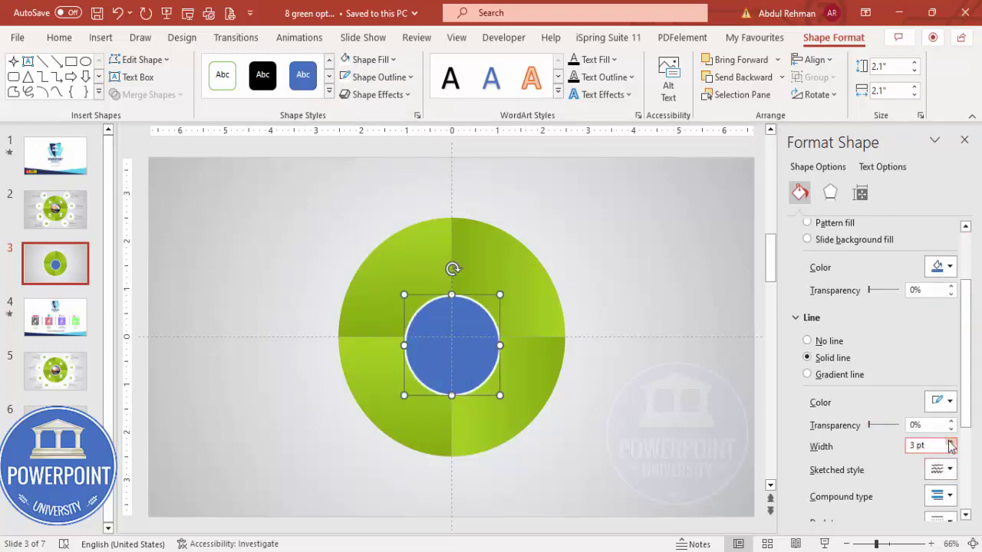
- Centre the circle horizontally and vertically and switch it to picture fill
left_click(810, 60)
left_click(824, 100)
left_click(815, 60)
left_click(848, 168)
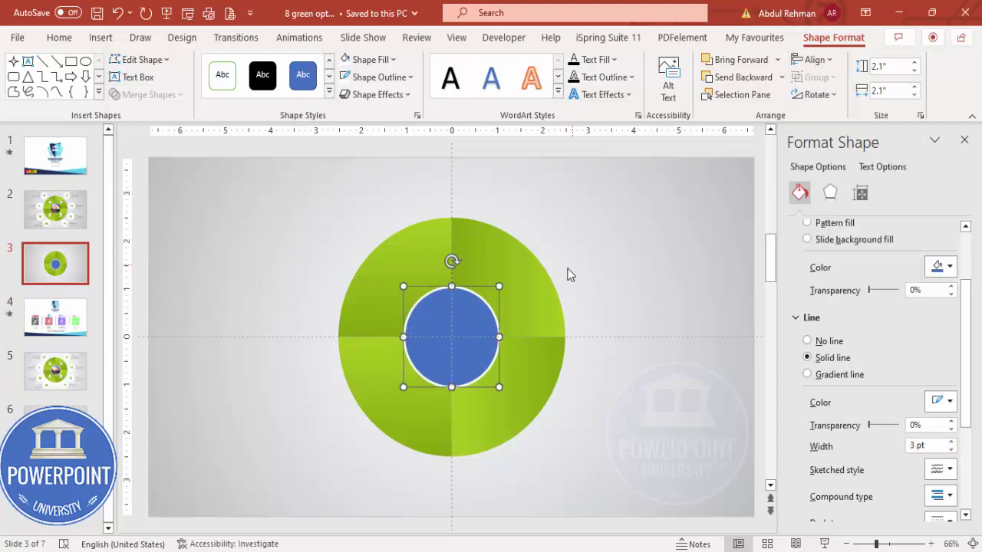
scroll(965, 346, "up", 3)
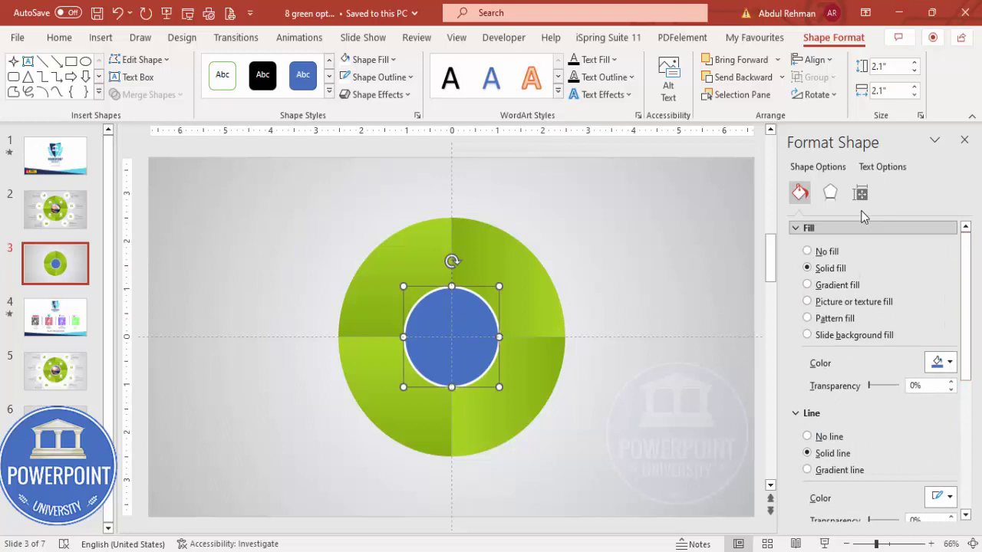
left_click(857, 305)
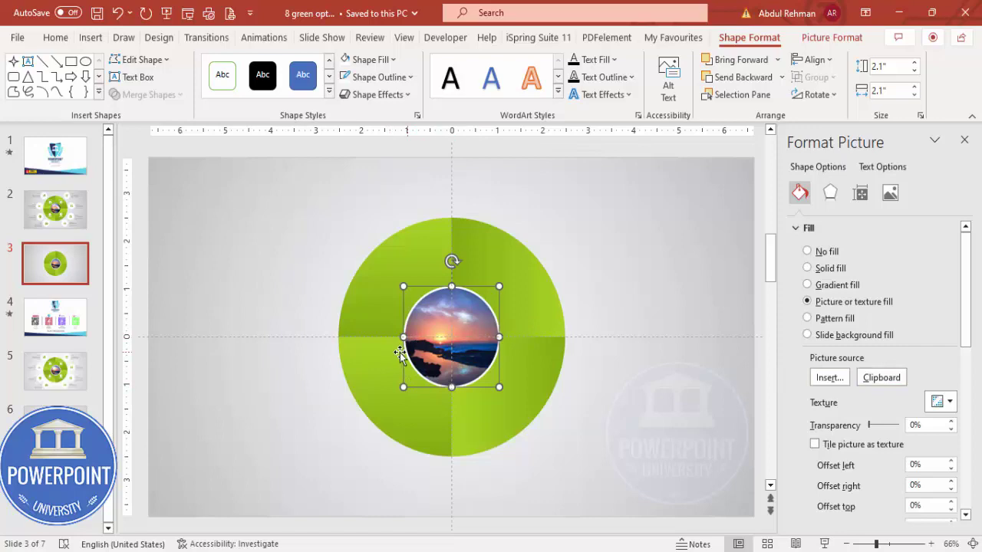
- Fill the circle with the sunset photo and apply a top bevel preset
left_click(829, 377)
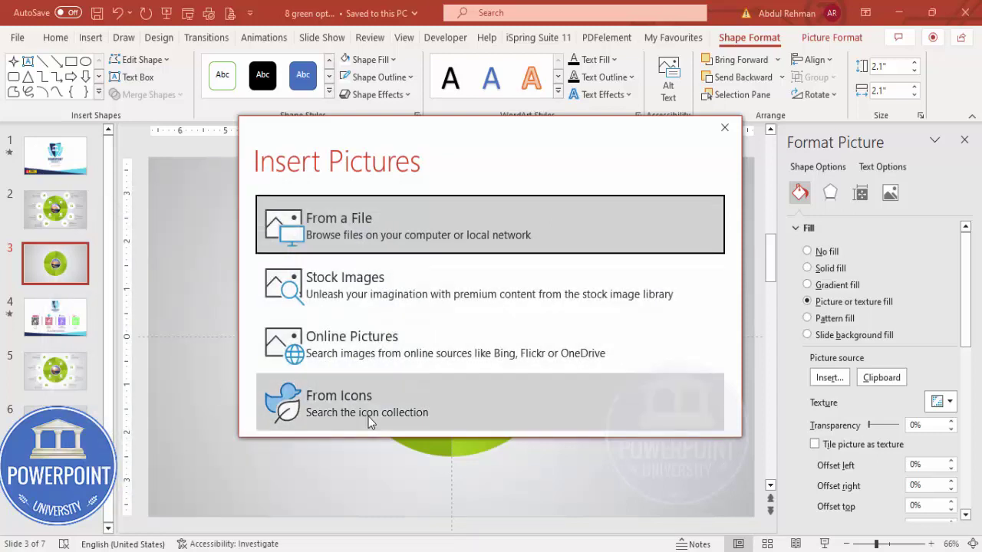
left_click(724, 128)
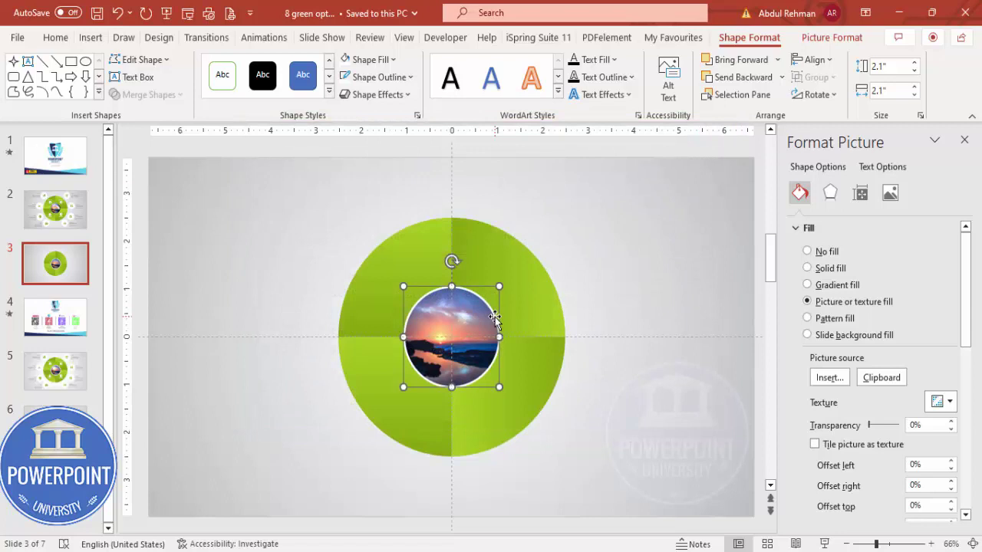
left_click(829, 191)
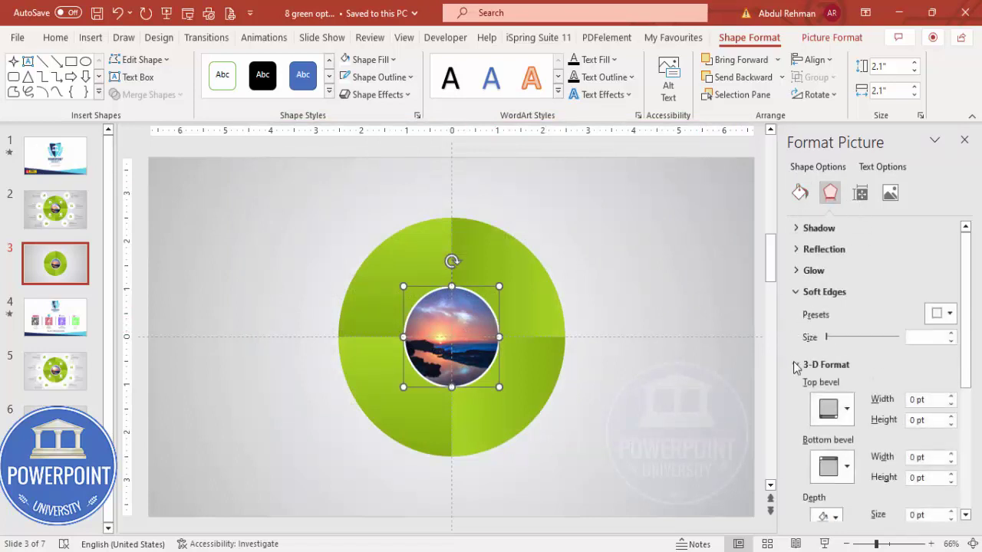
left_click(828, 411)
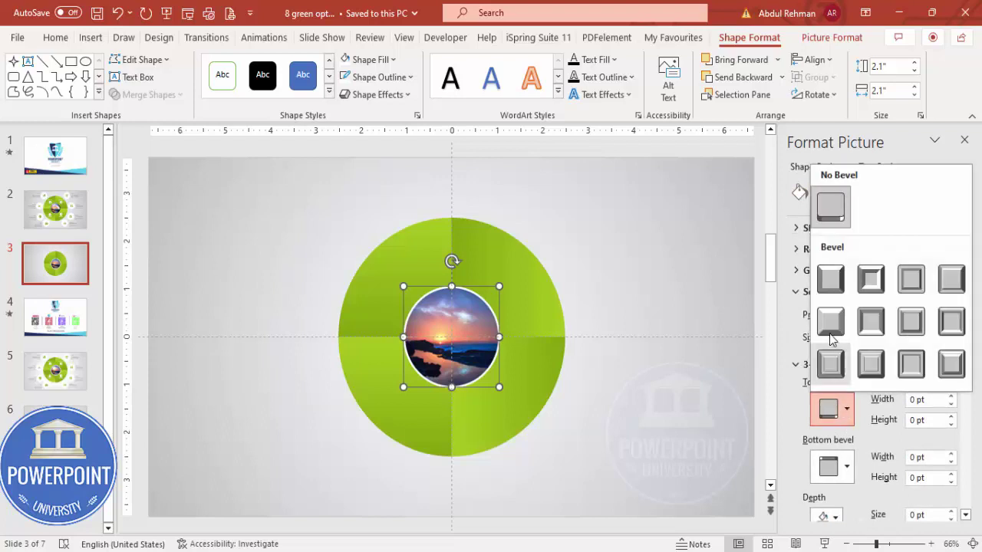
left_click(831, 281)
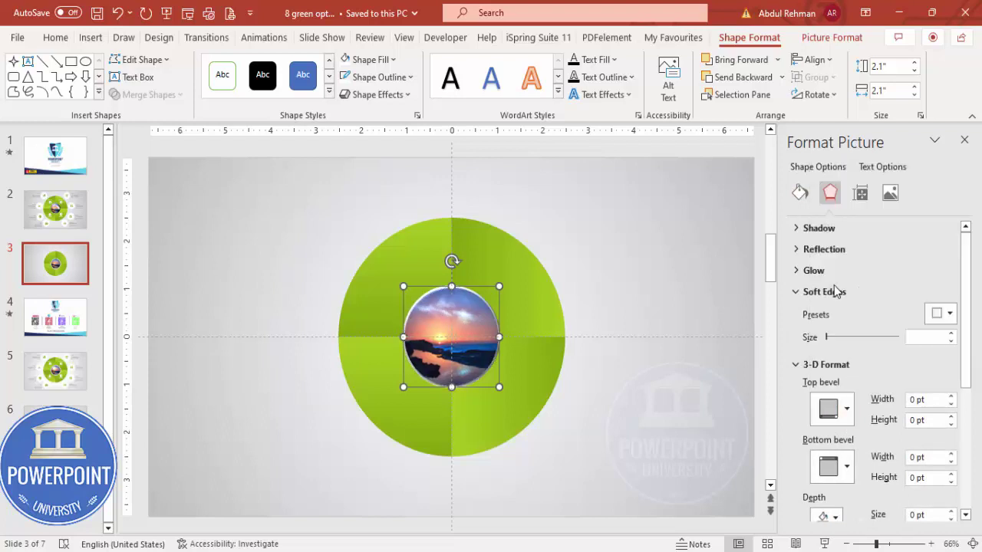
- Set the photo orb's top bevel to 25 pt wide and 53.5 pt high
left_click(951, 396)
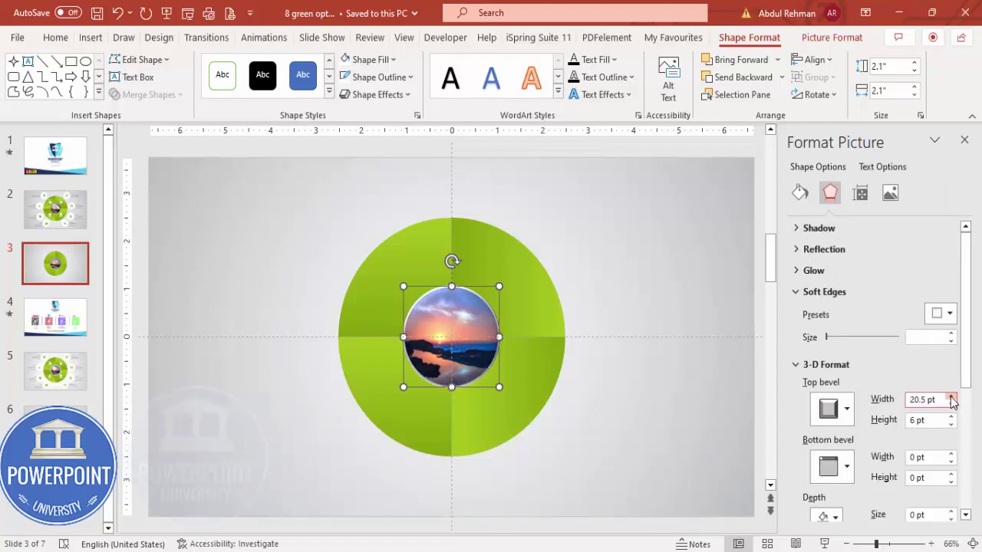
left_click(951, 398)
left_click(951, 417)
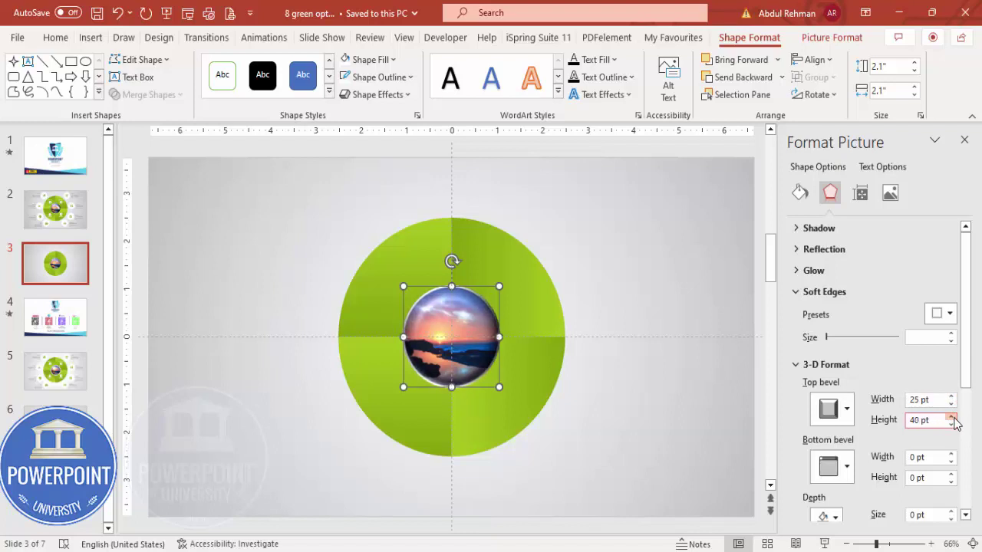
left_click(951, 417)
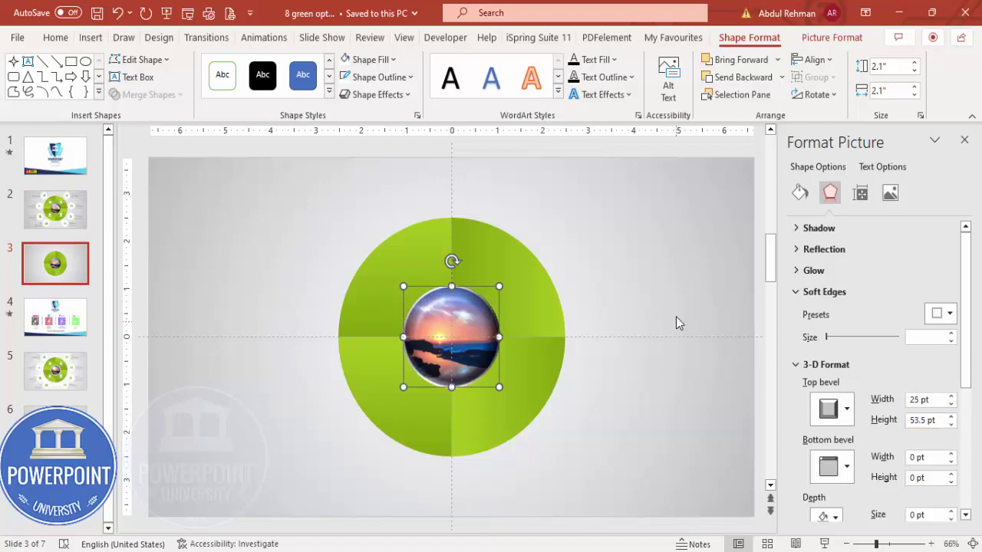
left_click(665, 292)
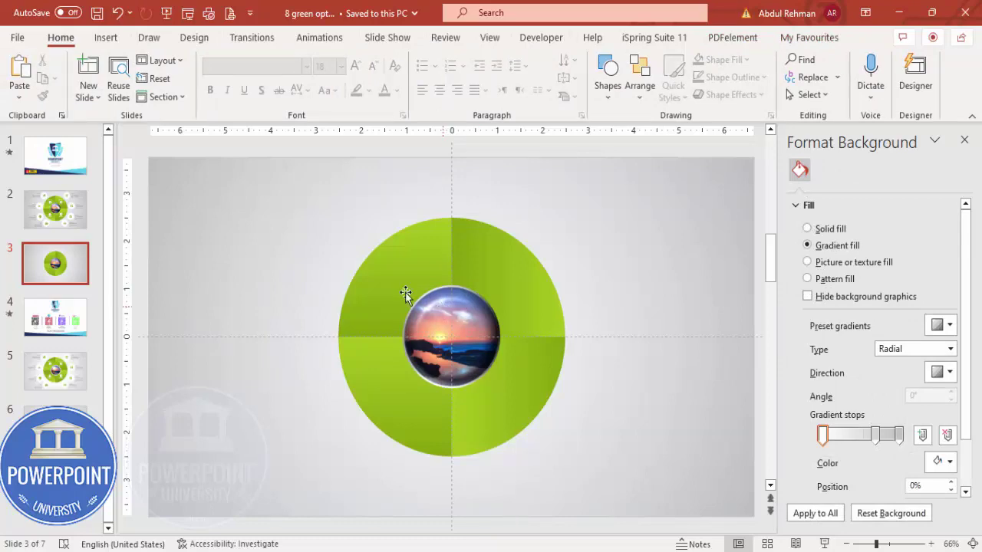
- Draw a four-point star over the photo orb and make its arms much thinner
left_click(106, 36)
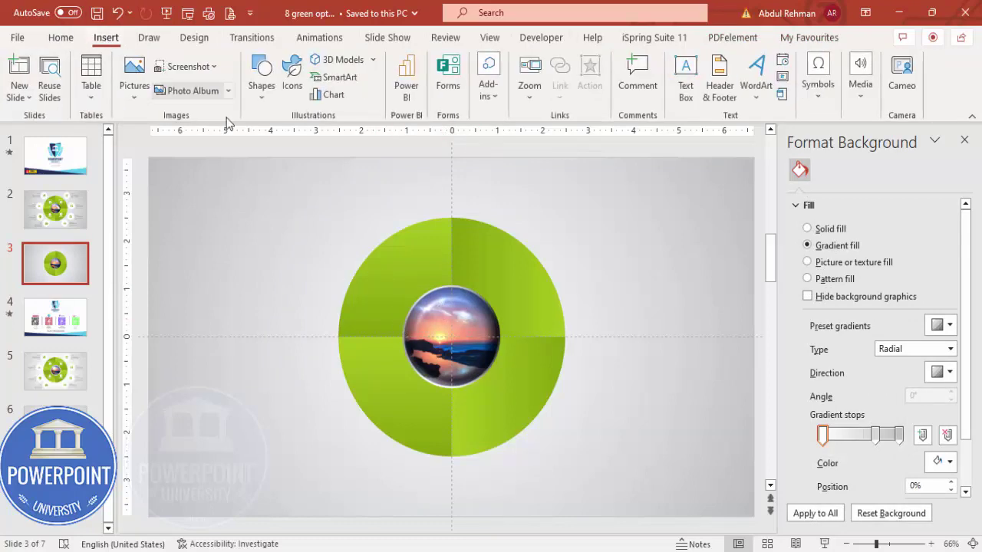
left_click(262, 96)
scroll(300, 402, "down", 3)
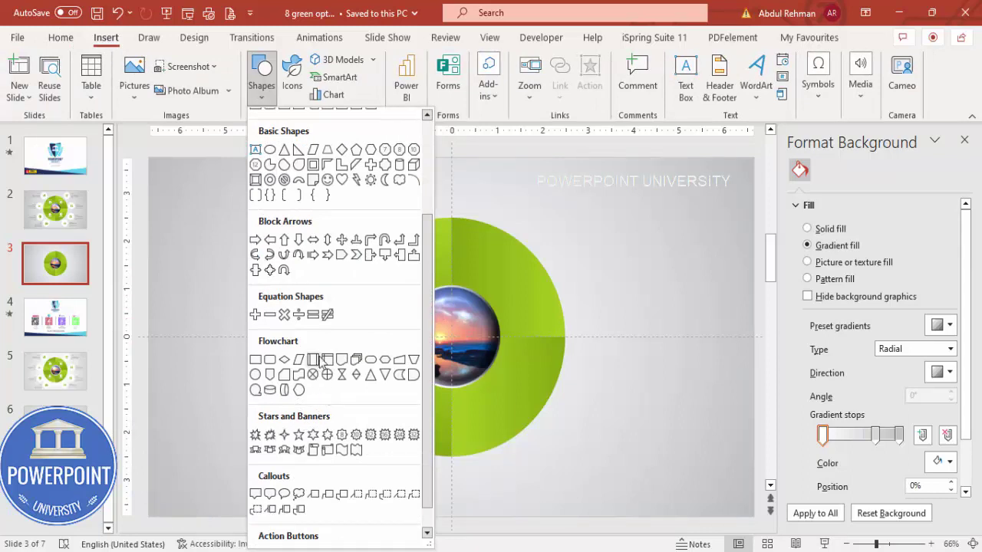
left_click_drag(428, 385, 426, 438)
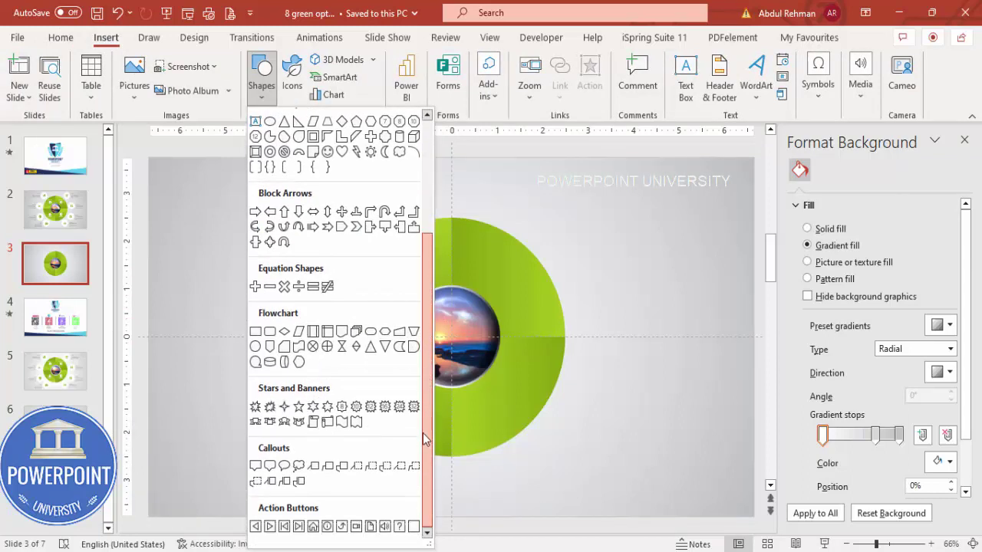
left_click(283, 408)
left_click_drag(424, 317, 537, 428)
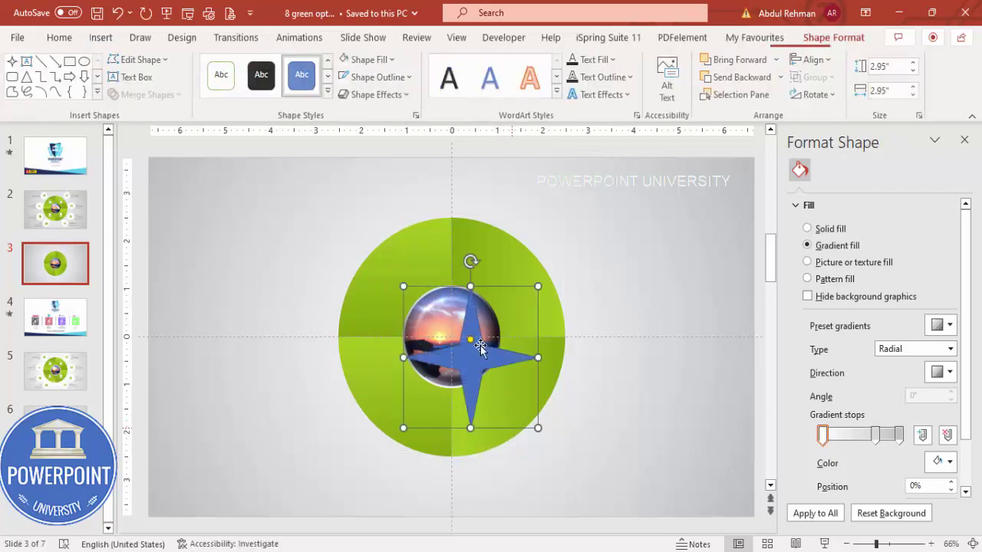
left_click_drag(471, 340, 470, 352)
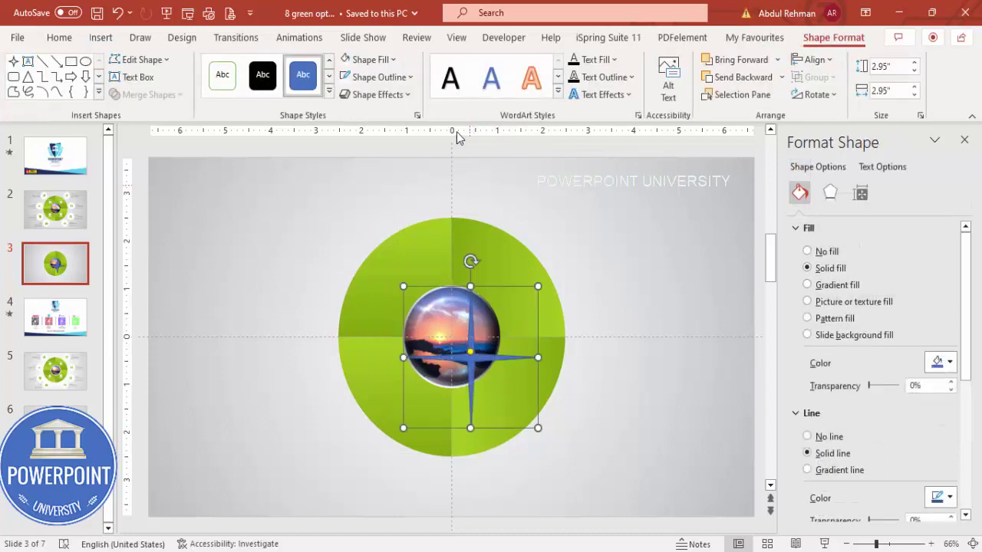
- Make the star white with no outline
left_click(392, 78)
left_click(384, 288)
left_click(367, 60)
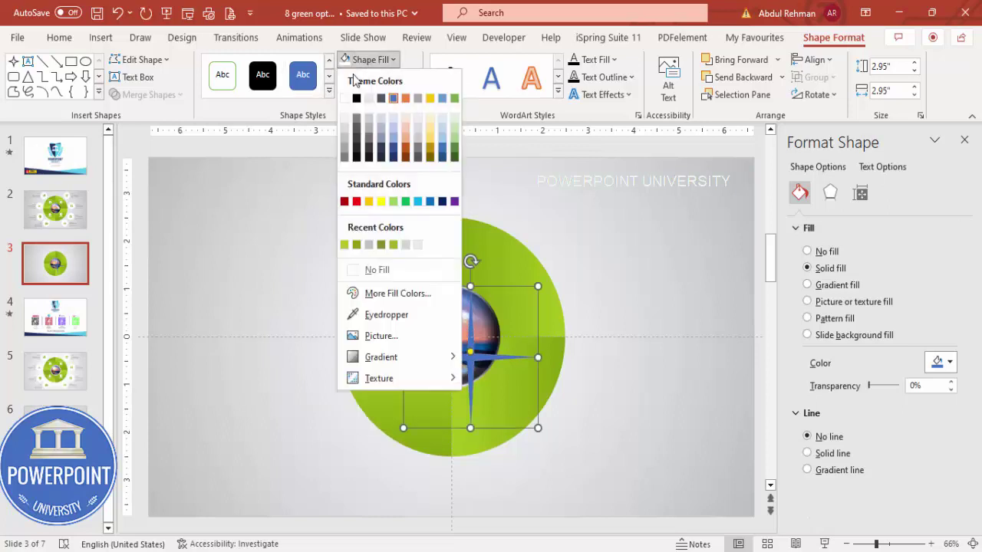
left_click(345, 98)
- Centre the star on the slide, rotate it 45°, and send it behind the orb
left_click(812, 60)
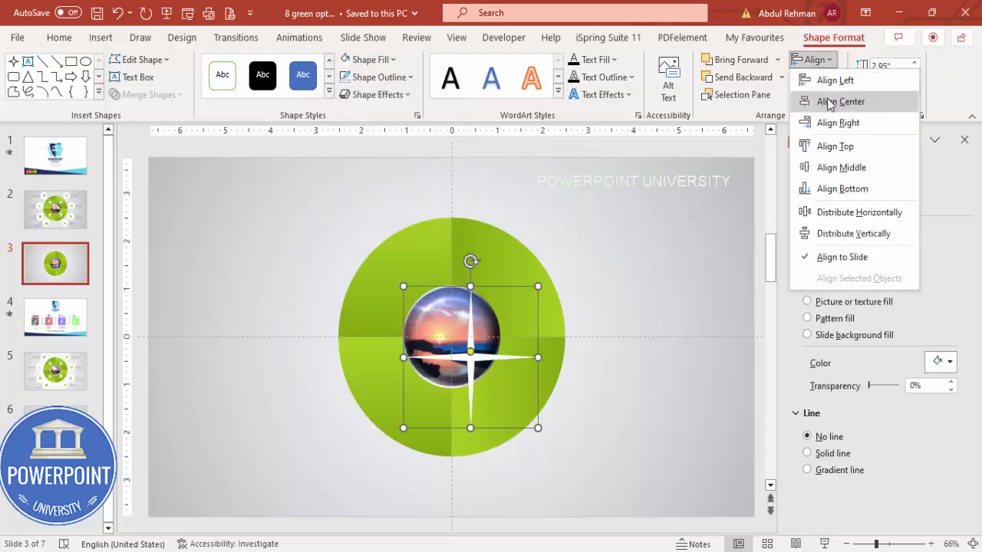
left_click(828, 102)
left_click(814, 59)
left_click(842, 169)
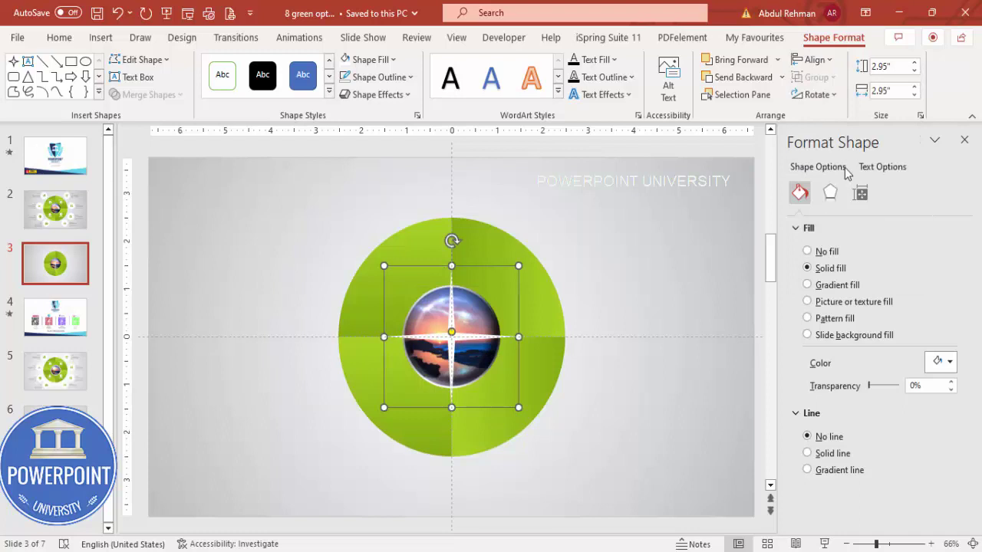
key("alt+Right")
key("alt+Right")
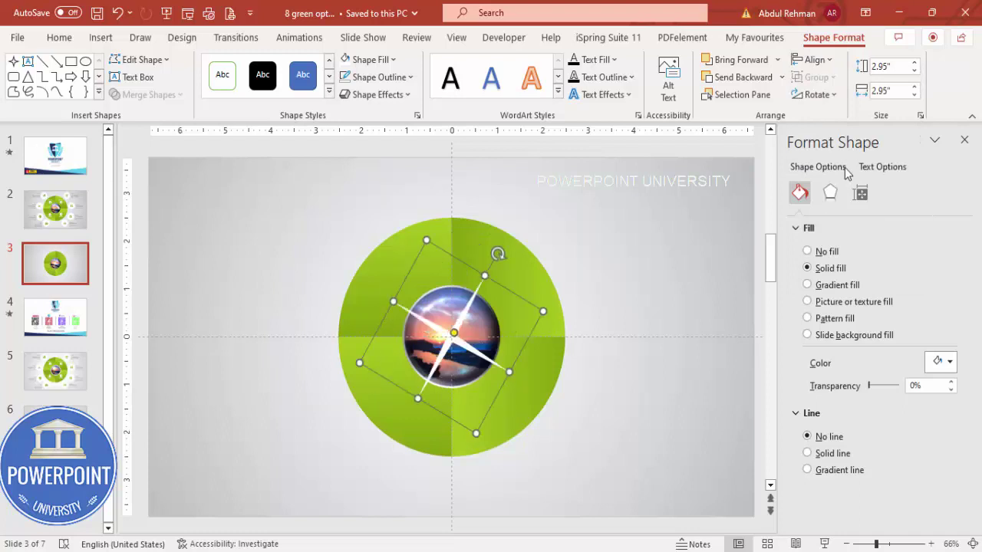
key("alt+Right")
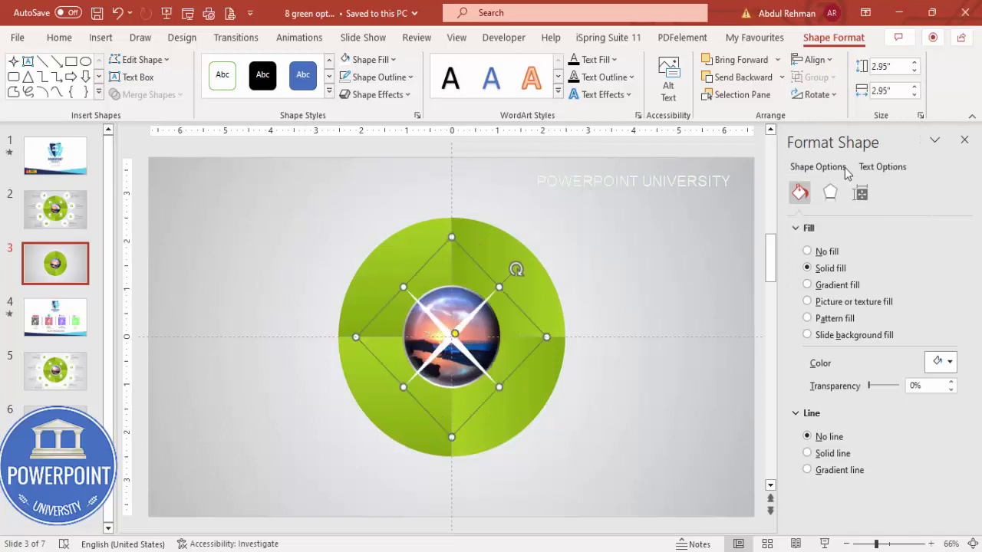
left_click(736, 77)
left_click(696, 235)
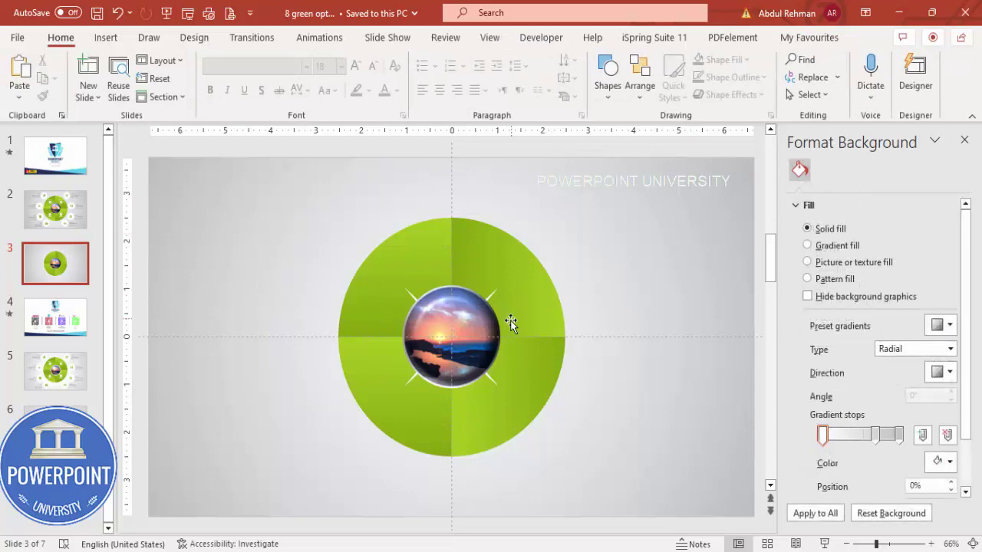
- Draw a small 0.71-inch white, outline-free circle in the upper-left green quadrant
left_click(106, 37)
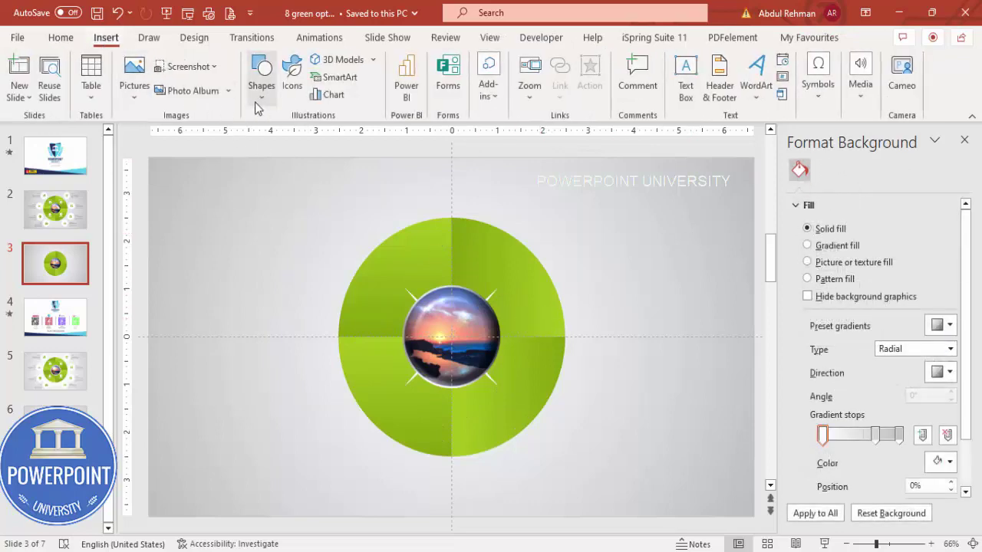
left_click(261, 77)
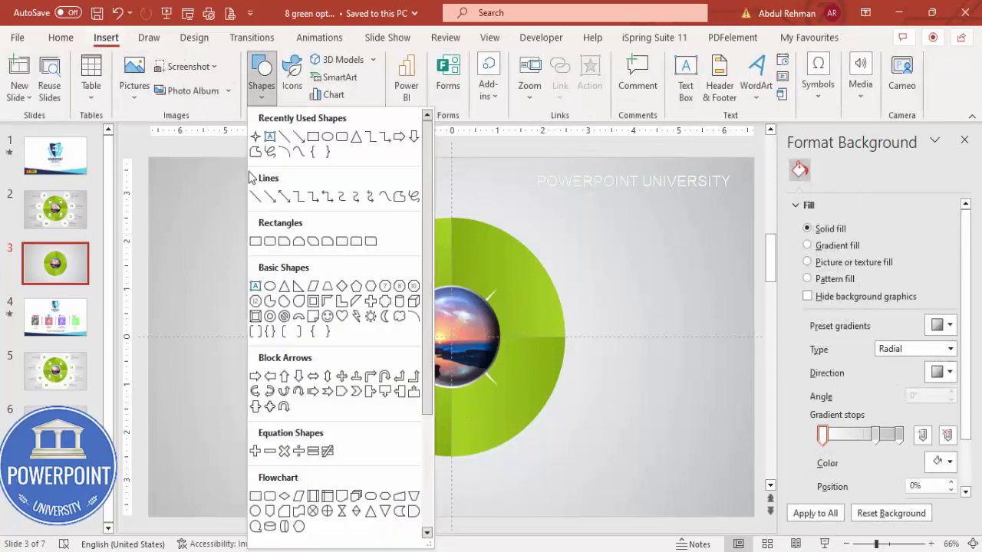
left_click(269, 286)
mouse_move(387, 276)
left_mouse_down()
mouse_move(415, 304)
mouse_move(397, 277)
left_mouse_up()
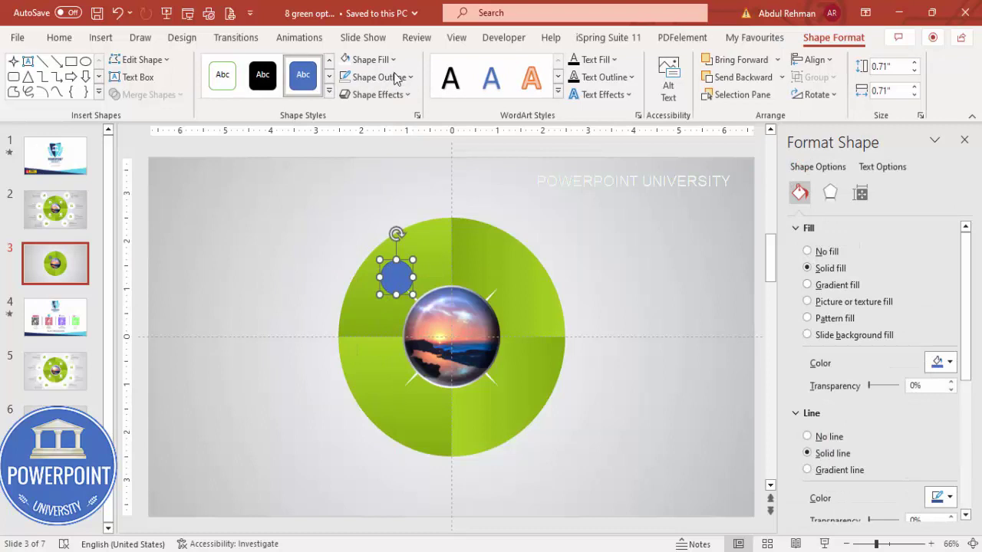
left_click(379, 77)
left_click(386, 284)
left_click(370, 59)
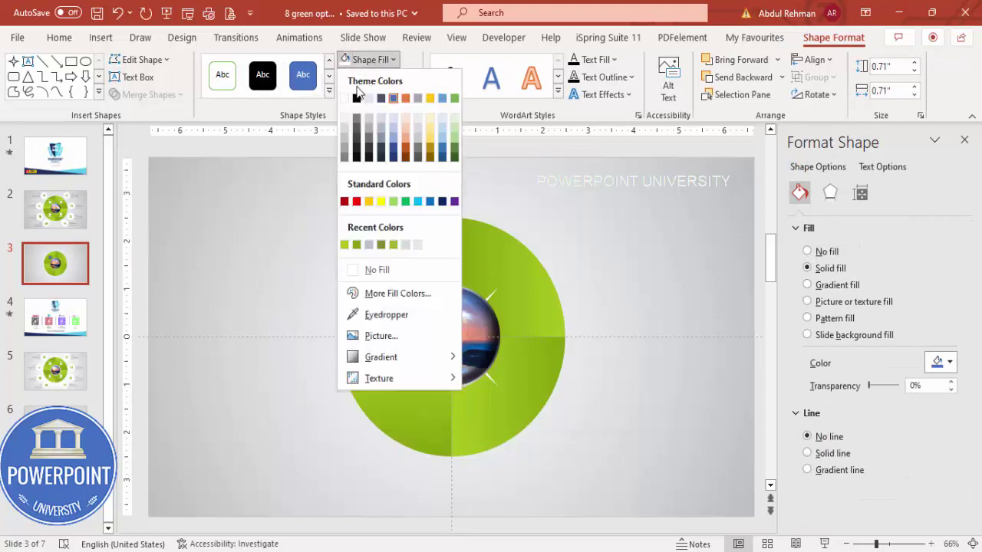
left_click(351, 96)
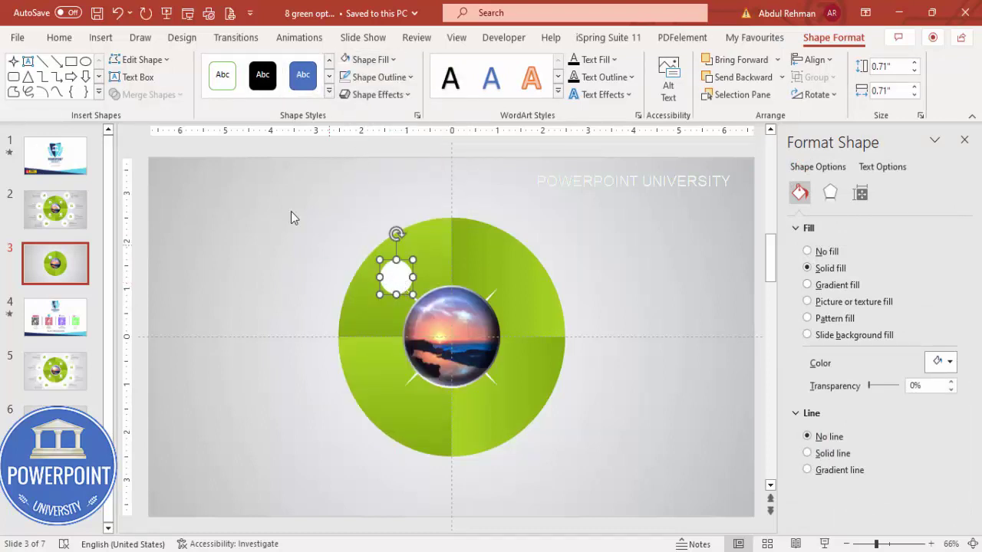
left_click(101, 37)
- Add a text box containing a centred 1 near the slide's top right
left_click(685, 76)
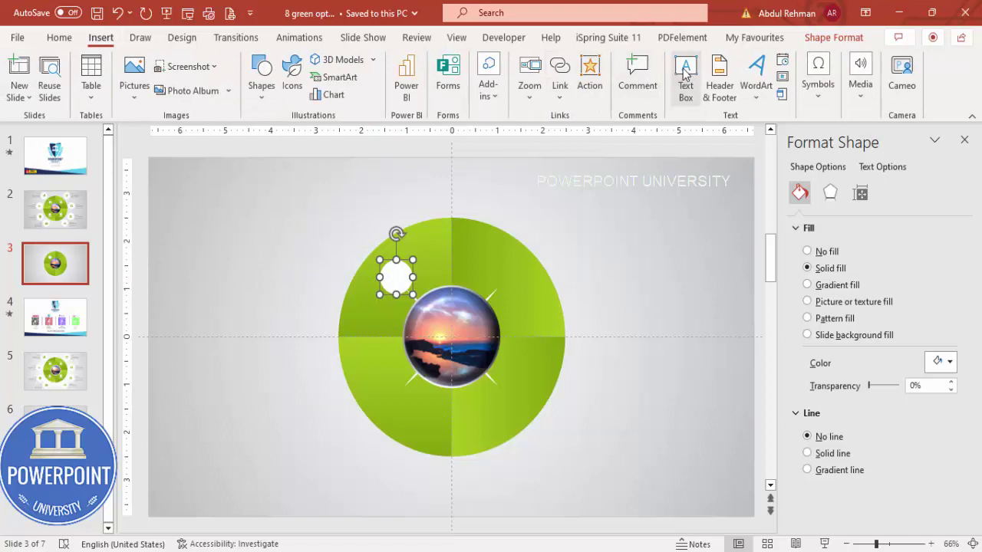
left_click_drag(564, 190, 606, 218)
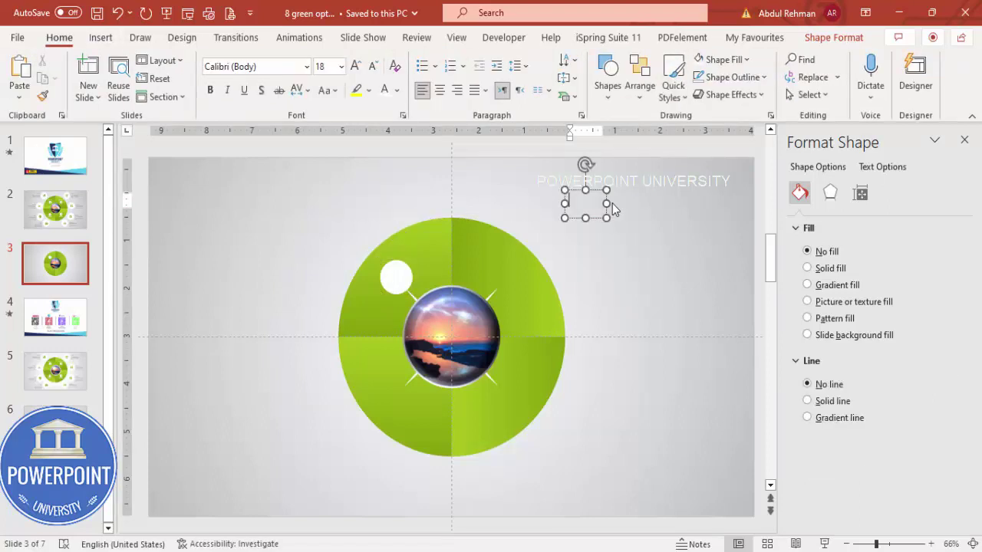
type("1")
left_click(596, 190)
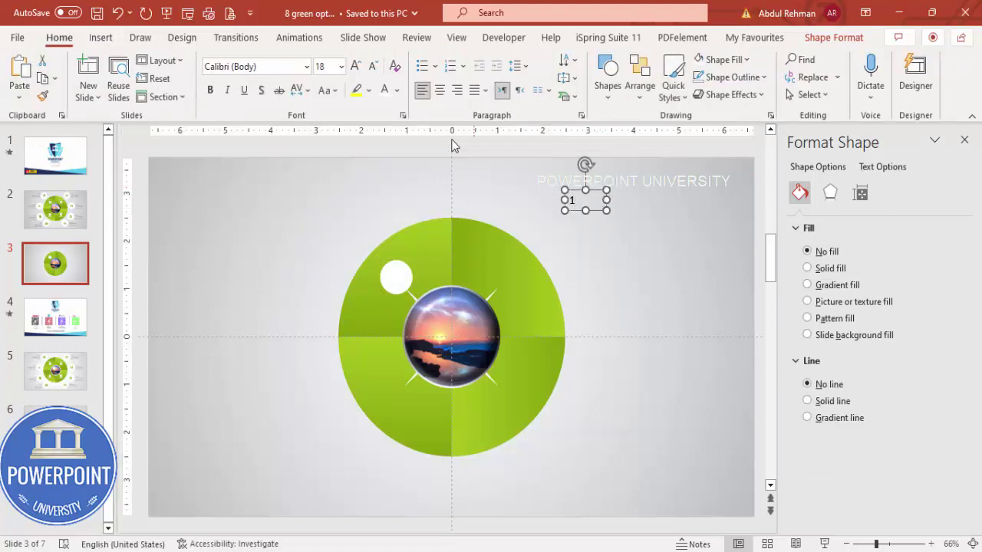
left_click(440, 90)
- Make the 1 bold, green, 24 pt Open Sans Semibold and move it onto the white circle
left_click(210, 89)
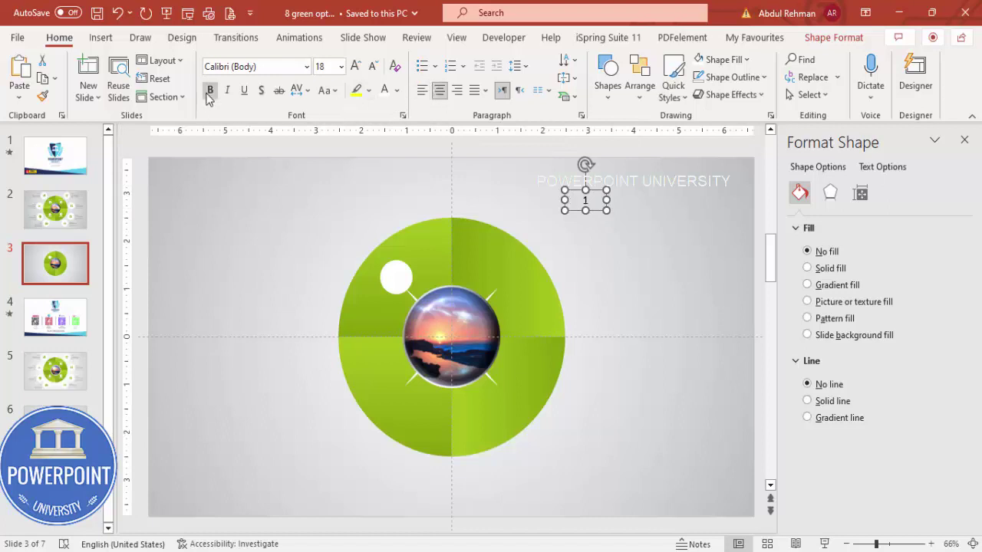
left_click(286, 63)
type("Open Sans Semibold")
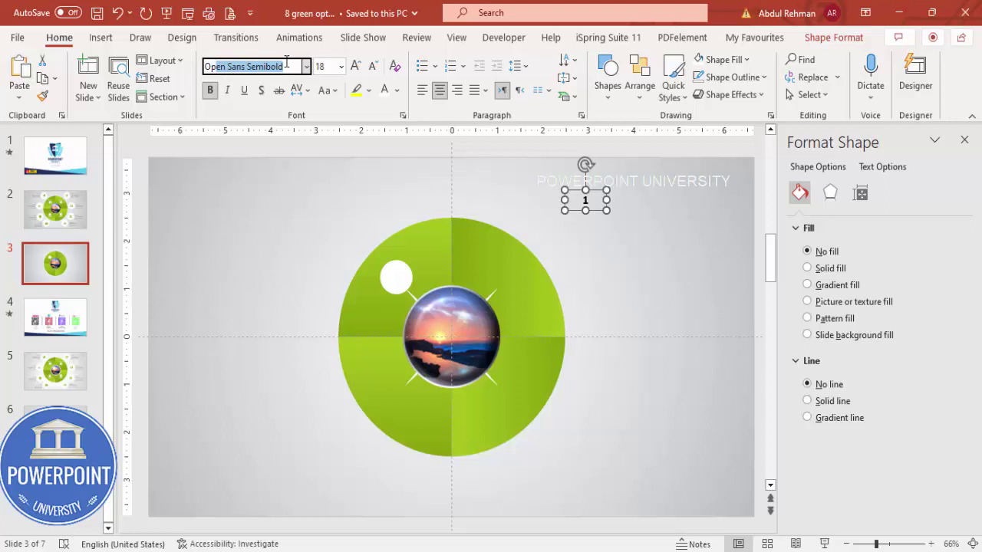
key("Return")
left_click(397, 90)
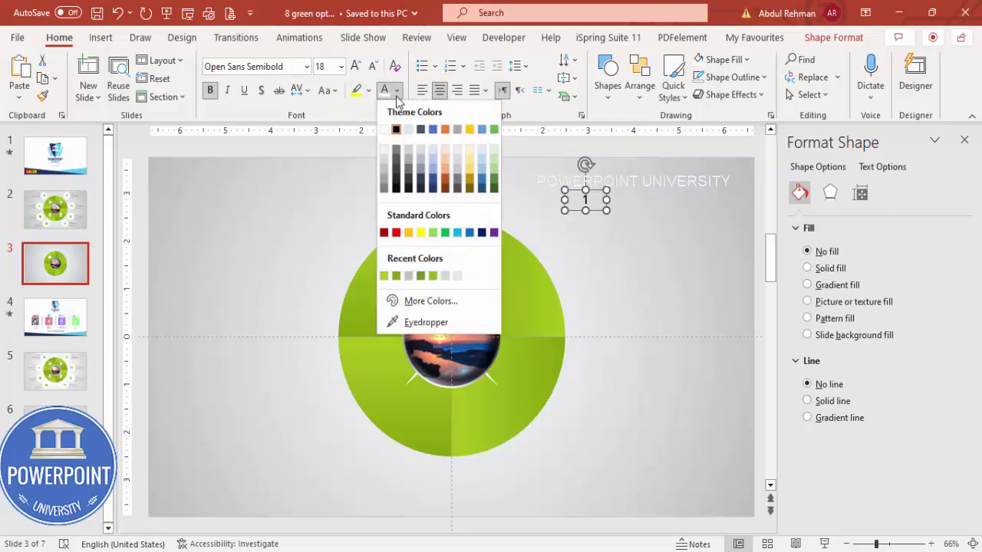
left_click(395, 277)
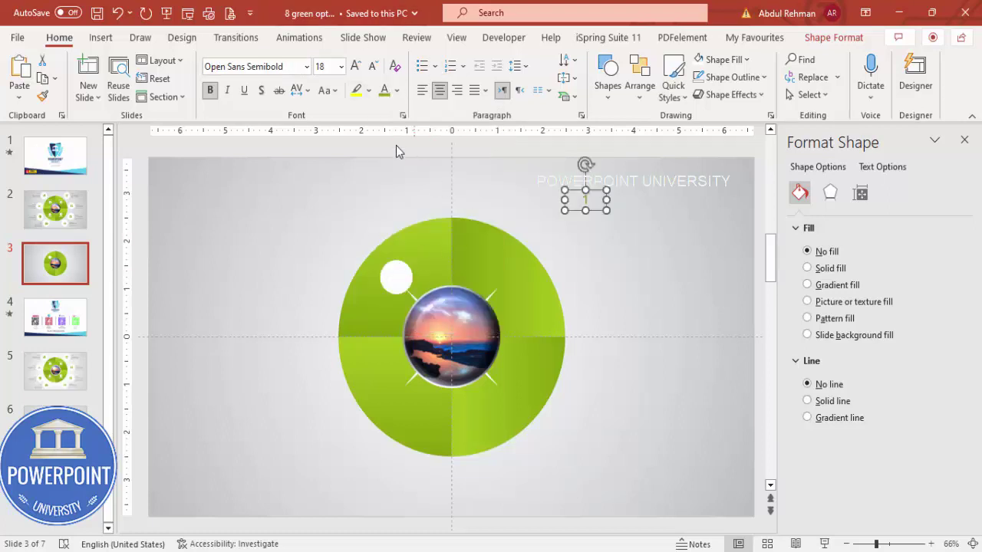
left_click(354, 66)
left_click(354, 66)
left_click_drag(597, 195, 404, 263)
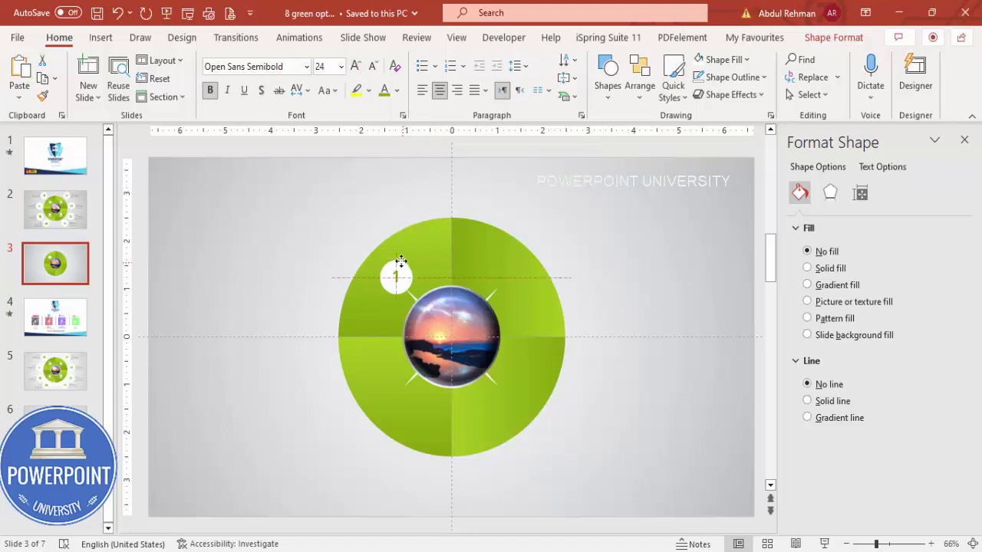
left_click_drag(345, 228, 426, 308)
- Copy the numbered marker into the upper-right and both lower quadrants
left_click(417, 281)
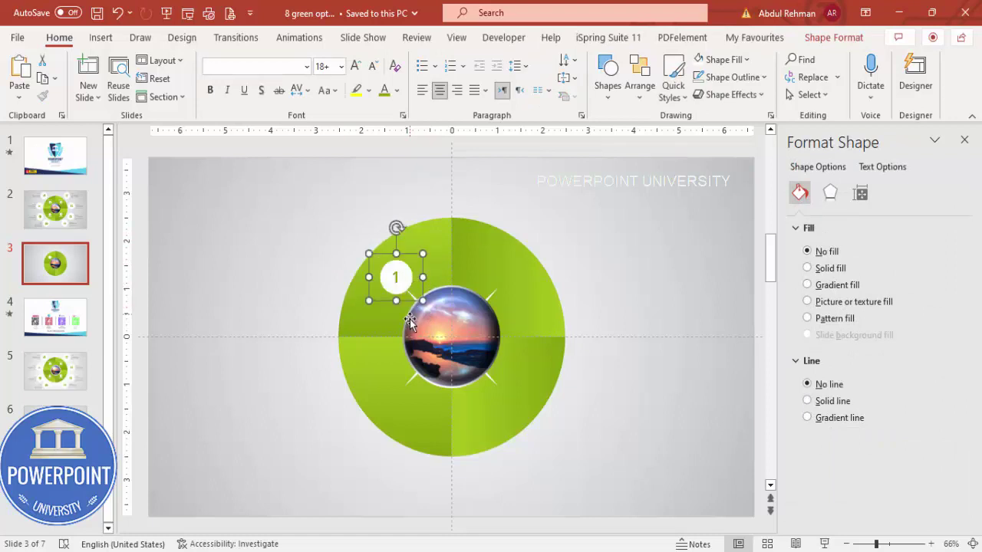
left_click_drag(407, 256, 514, 254)
left_click(394, 267, "shift")
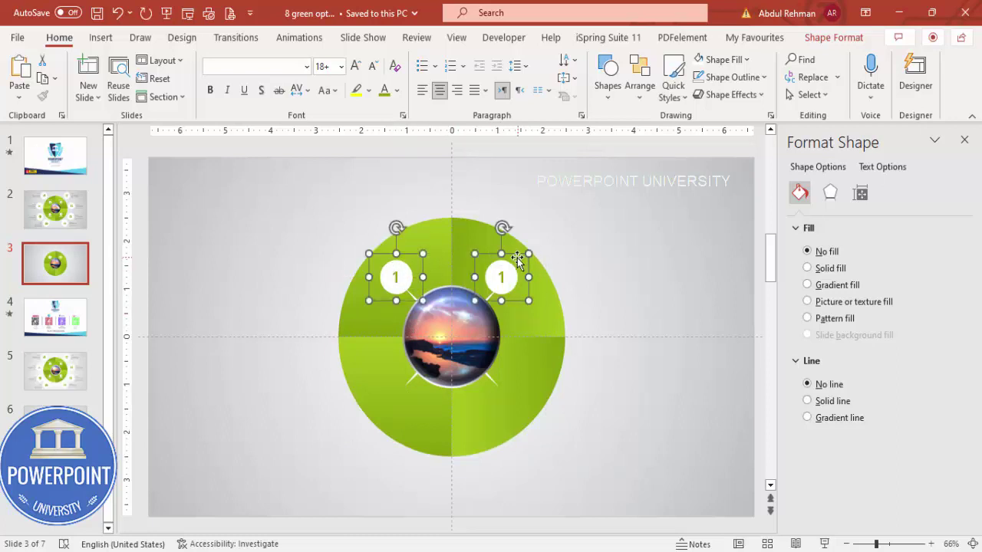
left_click_drag(517, 255, 525, 377)
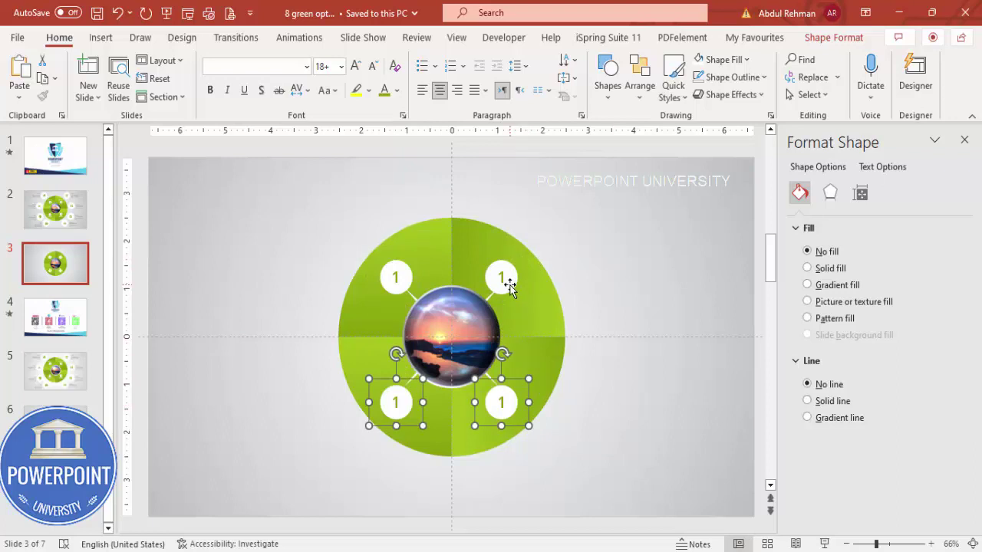
- Renumber the markers 2 (lower right), 3 (lower left) and 4 (upper left)
double_click(503, 402)
type("2")
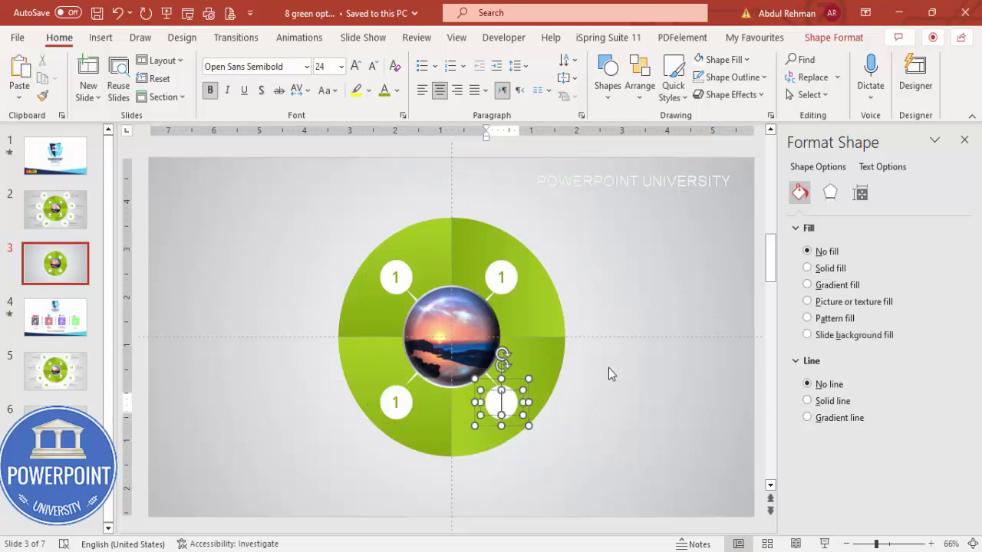
double_click(397, 403)
type("3")
double_click(409, 279)
type("4")
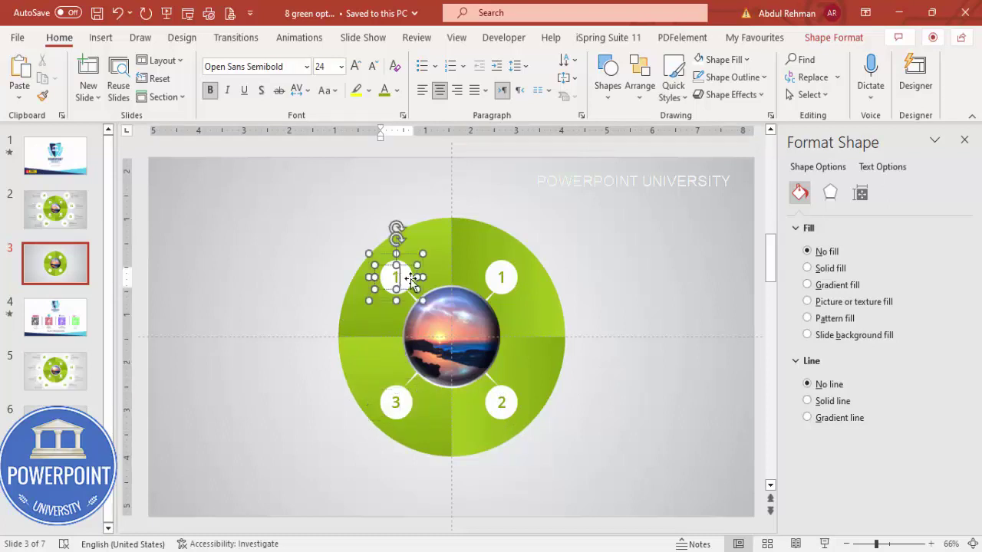
left_click(578, 256)
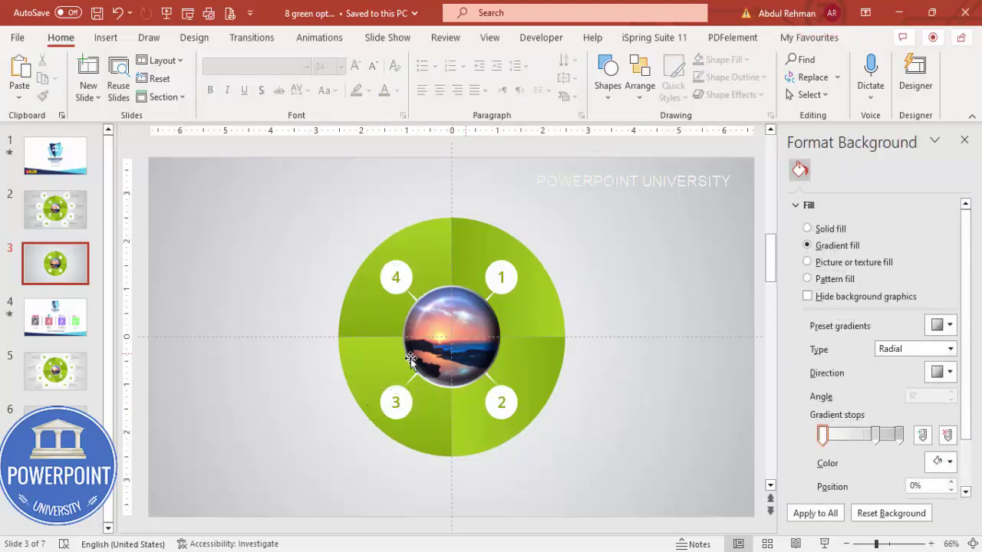
- Draw an oval circle above the ring's upper left
left_click(106, 38)
left_click(261, 88)
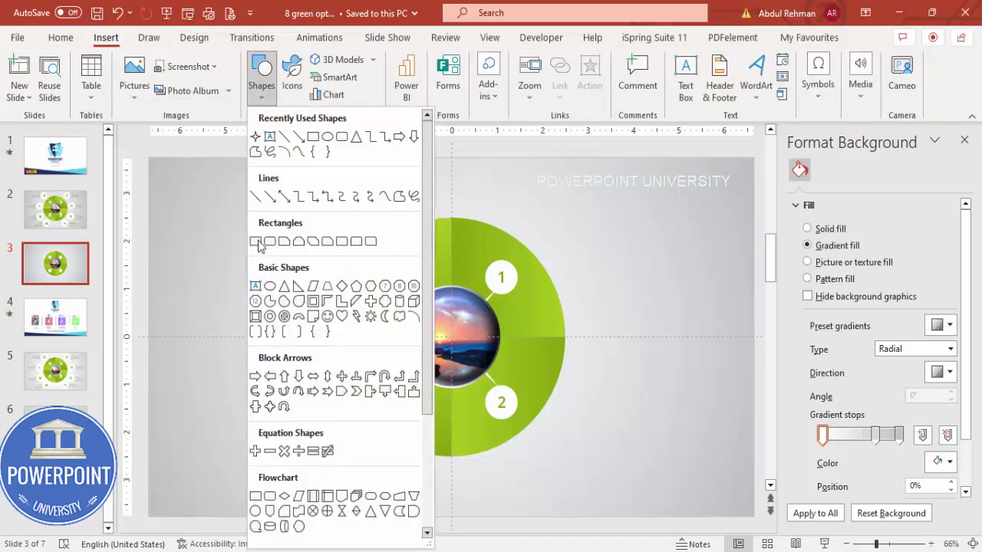
left_click(269, 287)
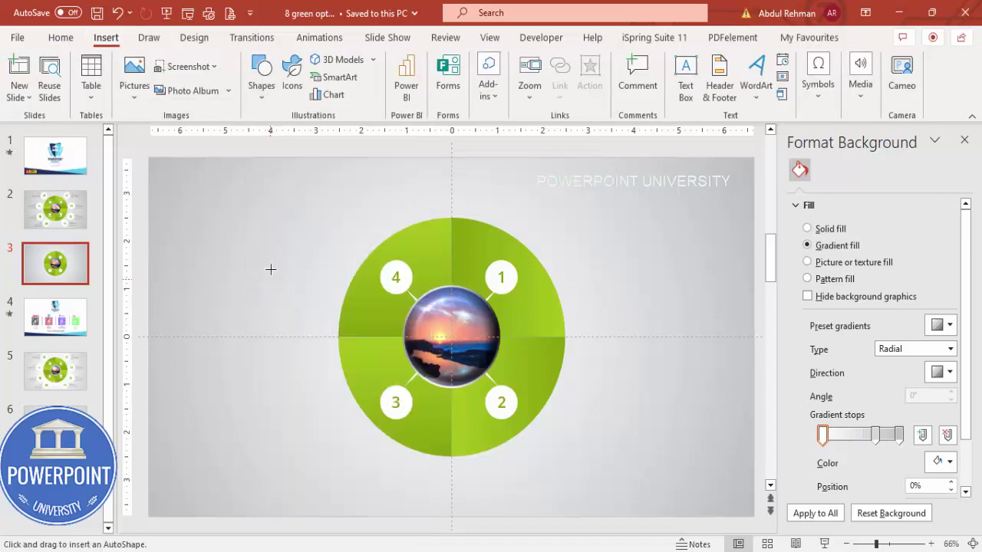
left_click_drag(284, 179, 354, 238)
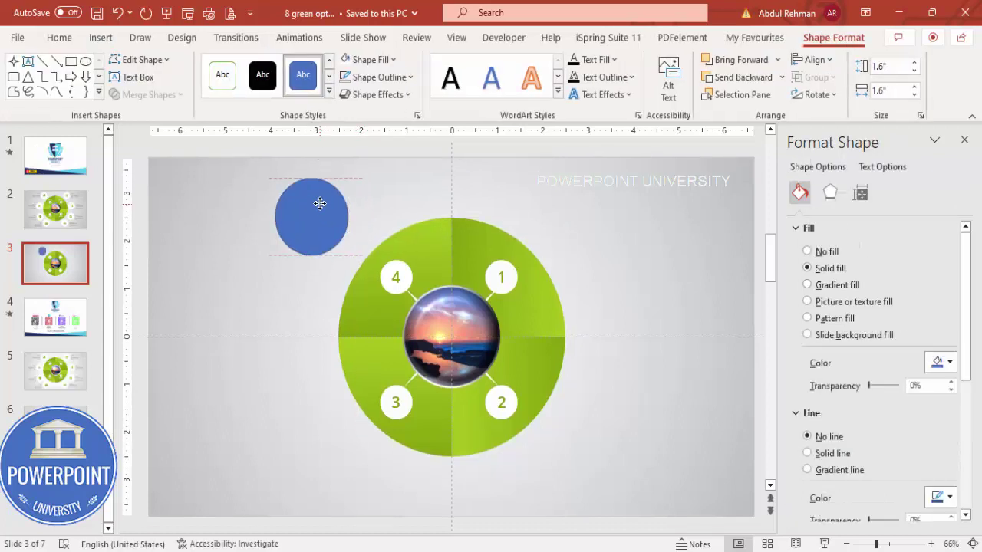
left_click_drag(320, 204, 327, 207)
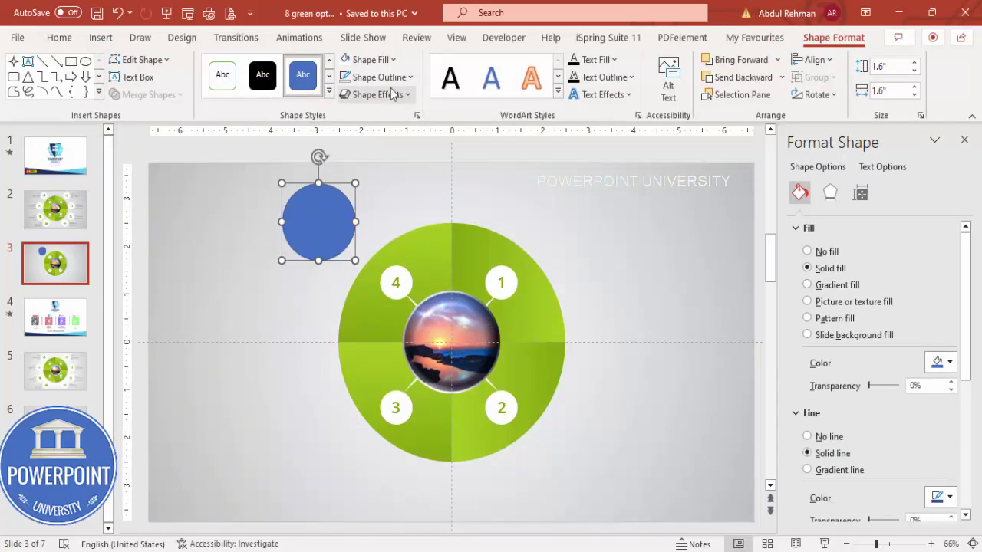
- Make the circle white with no outline and an Offset: Bottom shadow, then copy it to the upper right
left_click(379, 77)
left_click(406, 262)
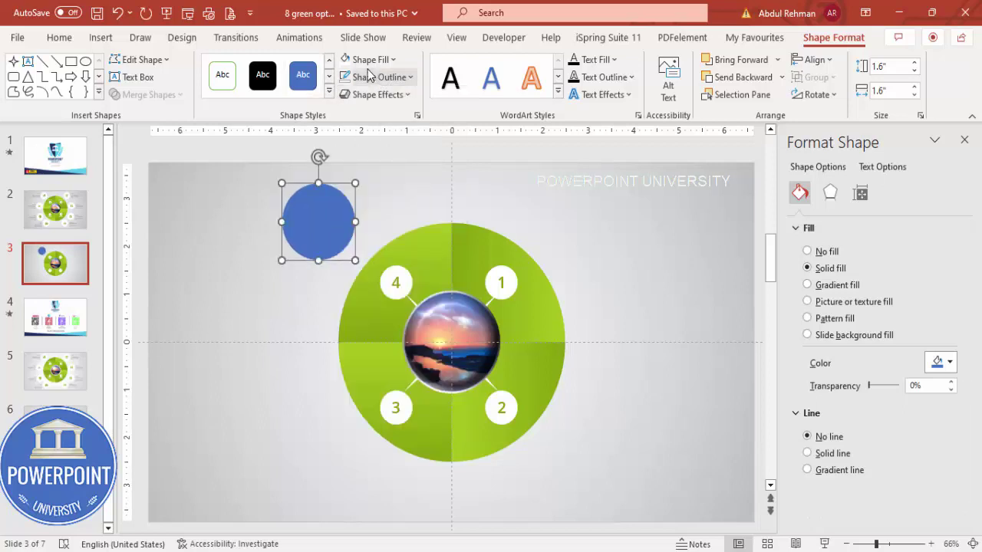
left_click(344, 59)
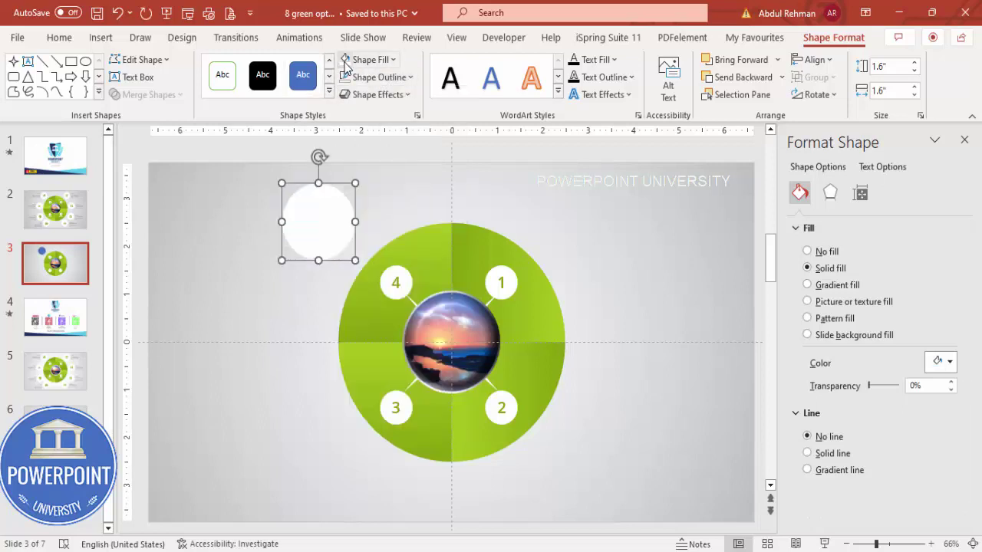
left_click(830, 192)
left_click(833, 228)
left_click(942, 257)
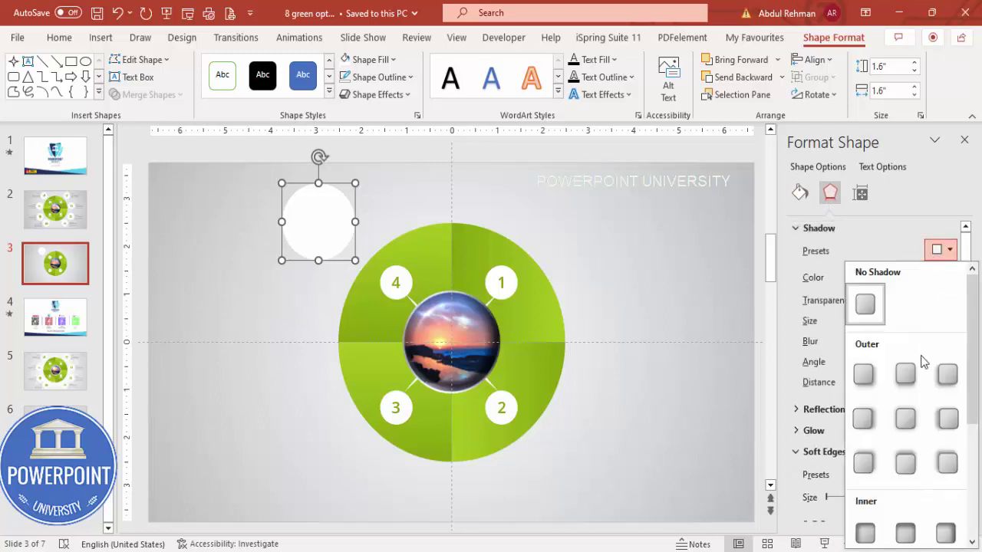
left_click(907, 374)
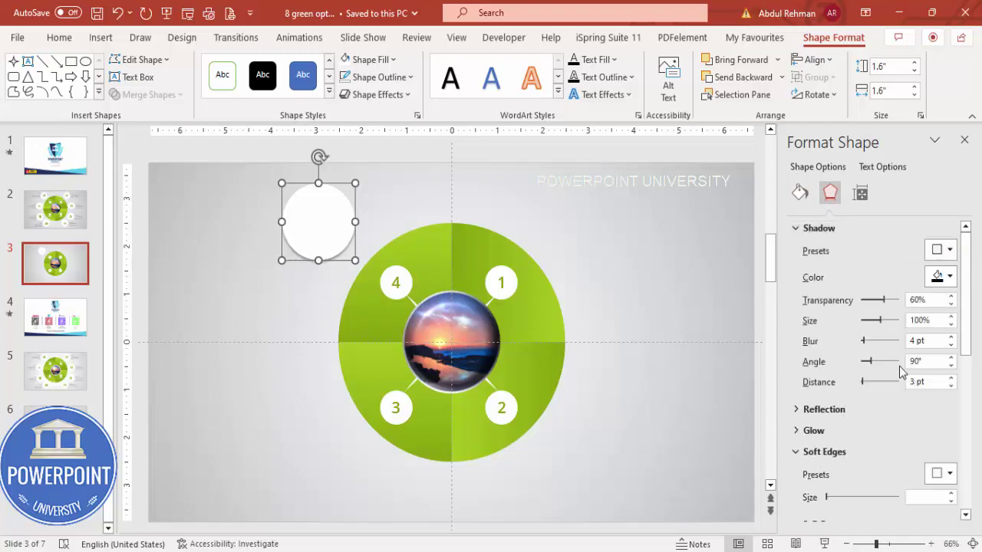
left_click_drag(335, 238, 601, 238)
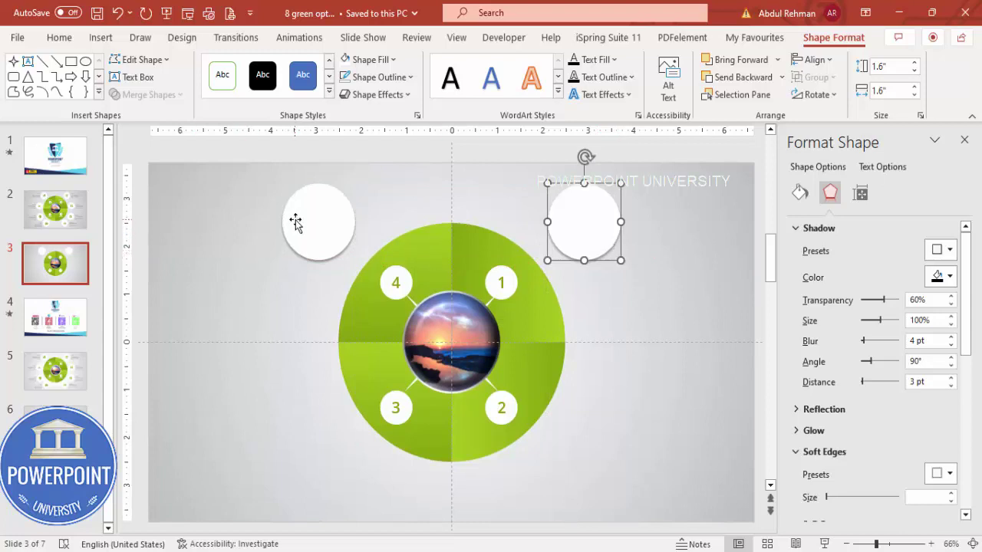
- Copy the white circles into the left and right middle and lower positions, making six in all
left_click(346, 222)
left_click_drag(315, 226, 621, 325)
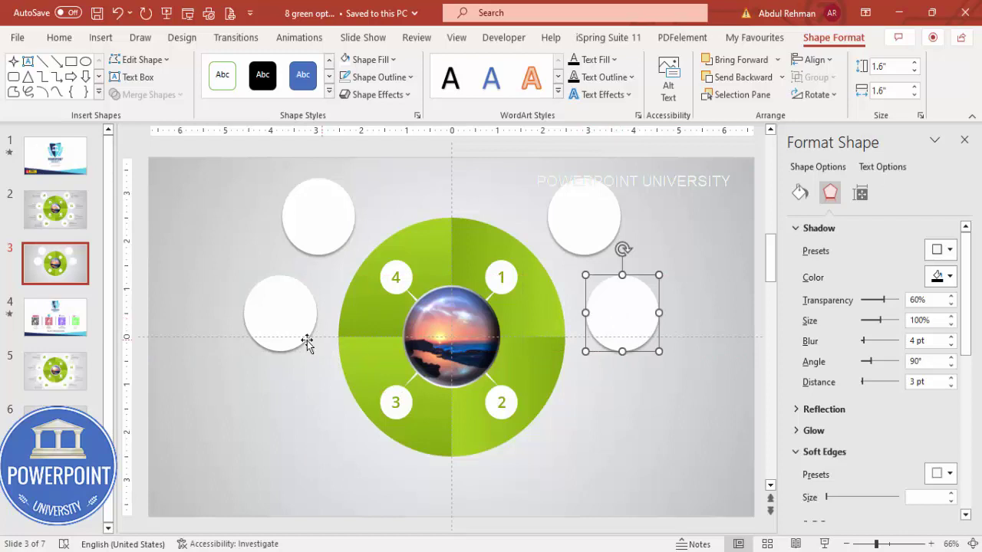
left_click(280, 336)
left_click_drag(280, 336, 292, 436)
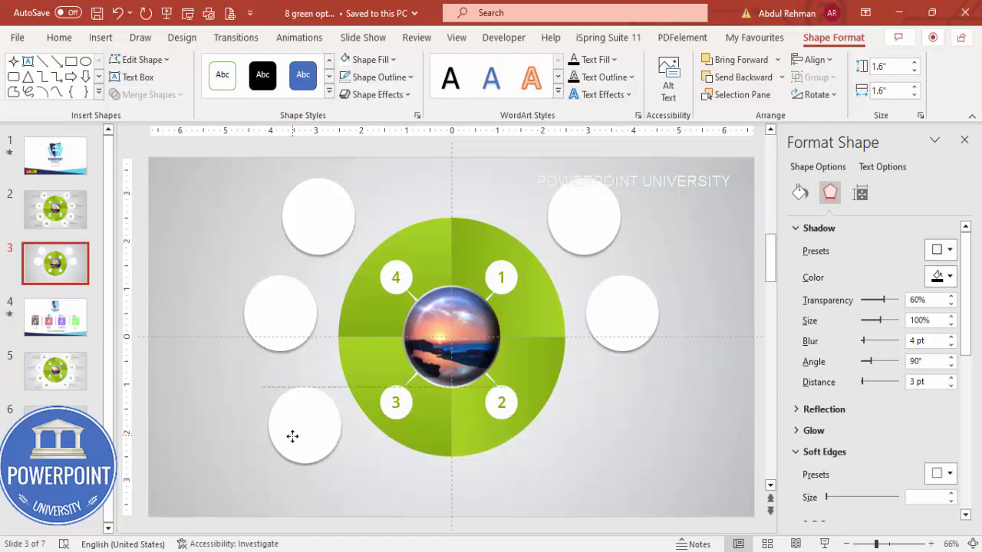
left_click_drag(292, 436, 597, 440)
left_click(664, 334)
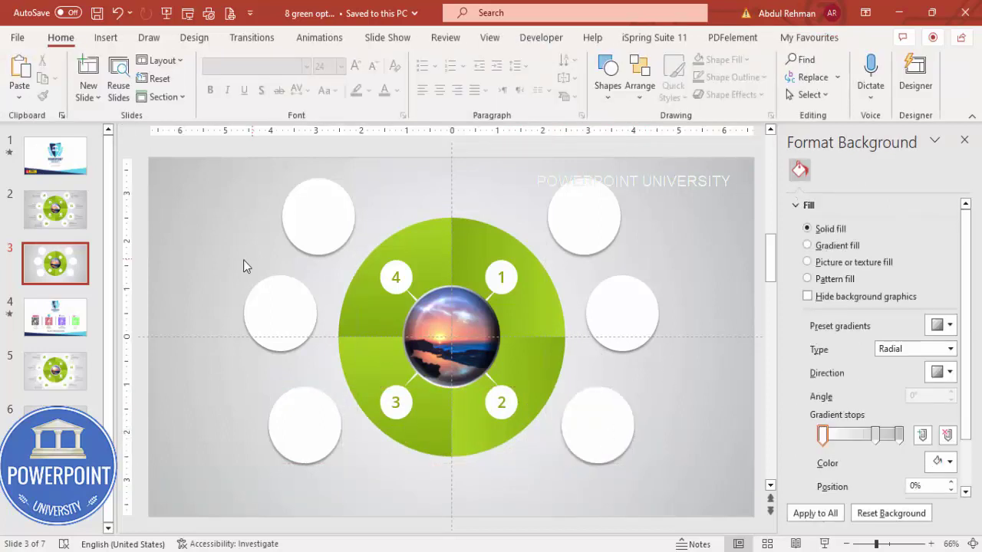
- In the stock icon library, pick the backpack and pagoda icons
left_click(105, 38)
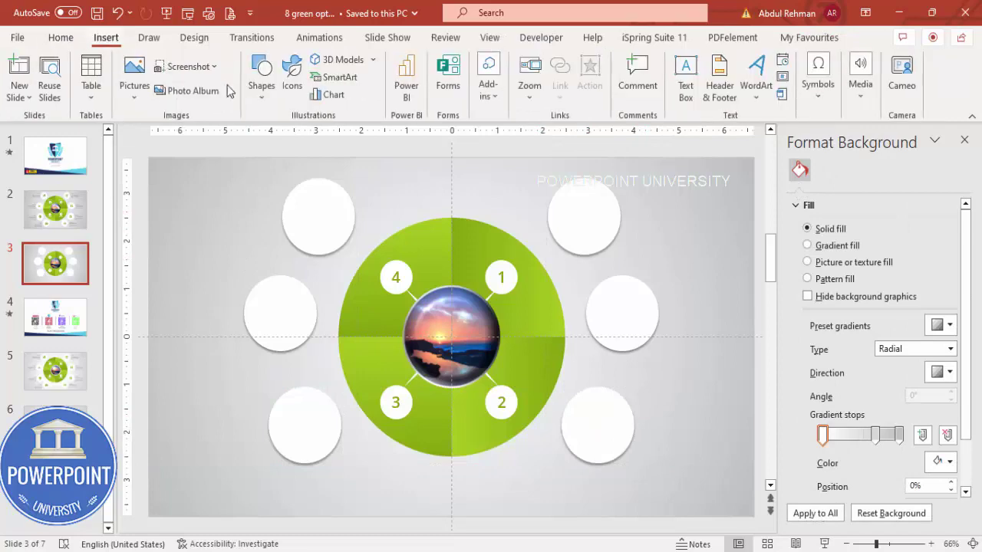
left_click(294, 77)
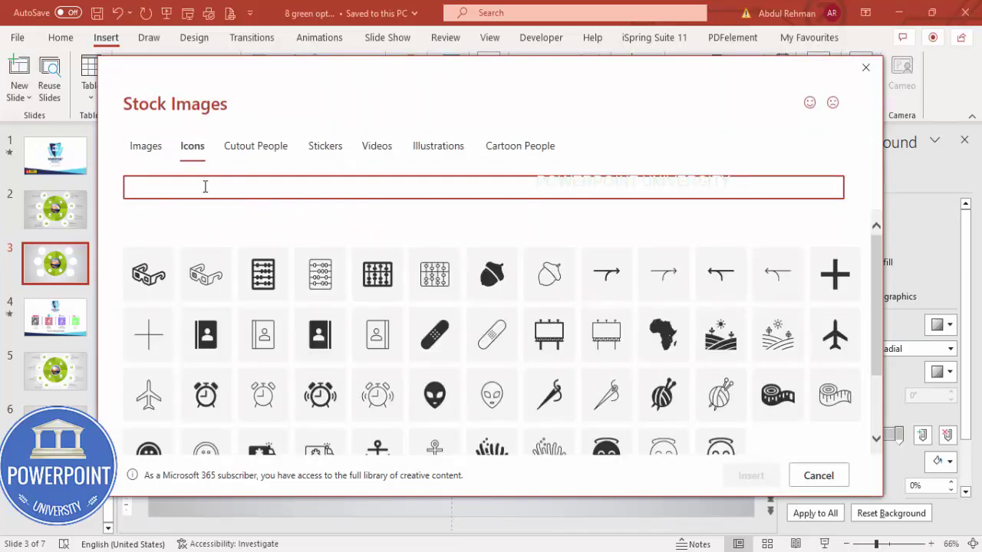
scroll(666, 373, "down", 6)
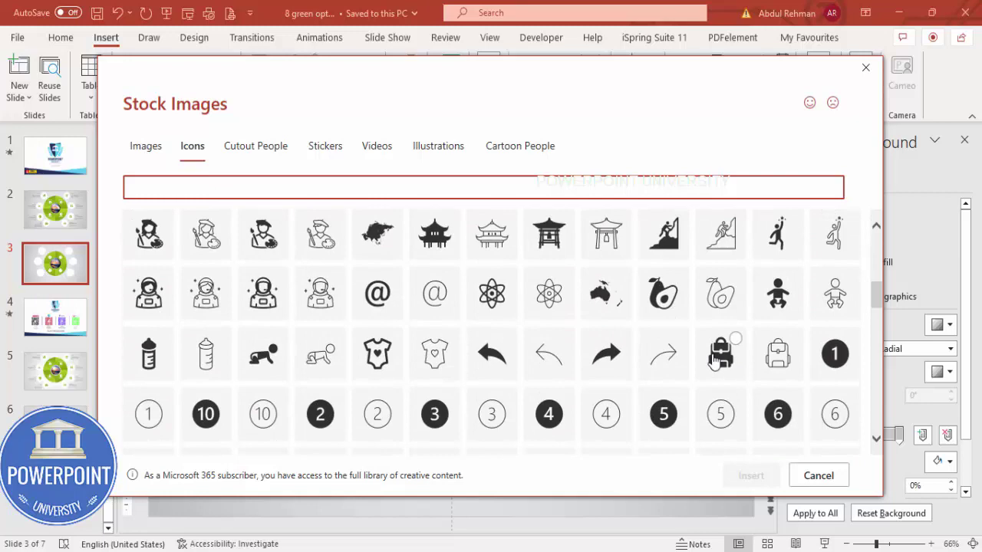
left_click(716, 359)
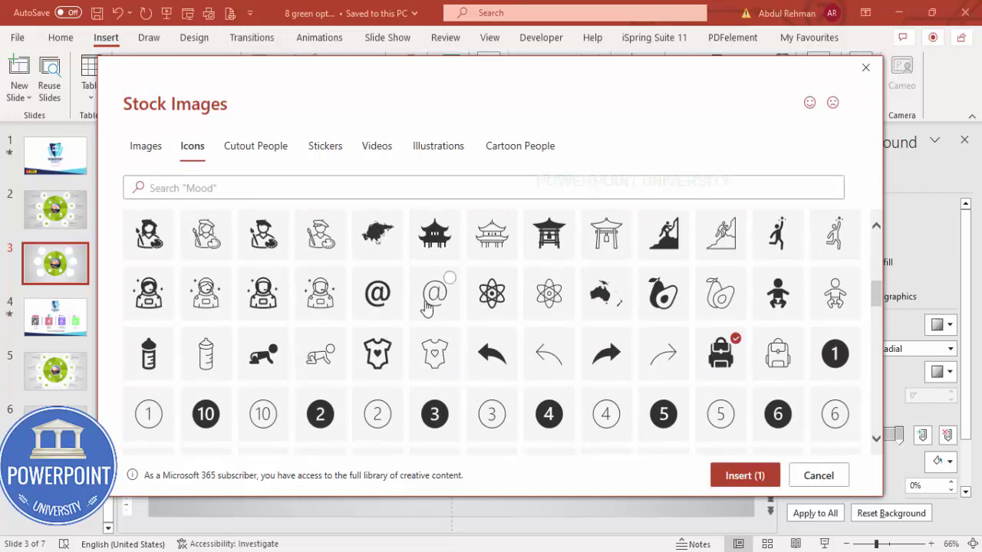
left_click(428, 237)
- Also pick the bank, charging battery and conference table icons, then insert all six
scroll(583, 337, "down", 4)
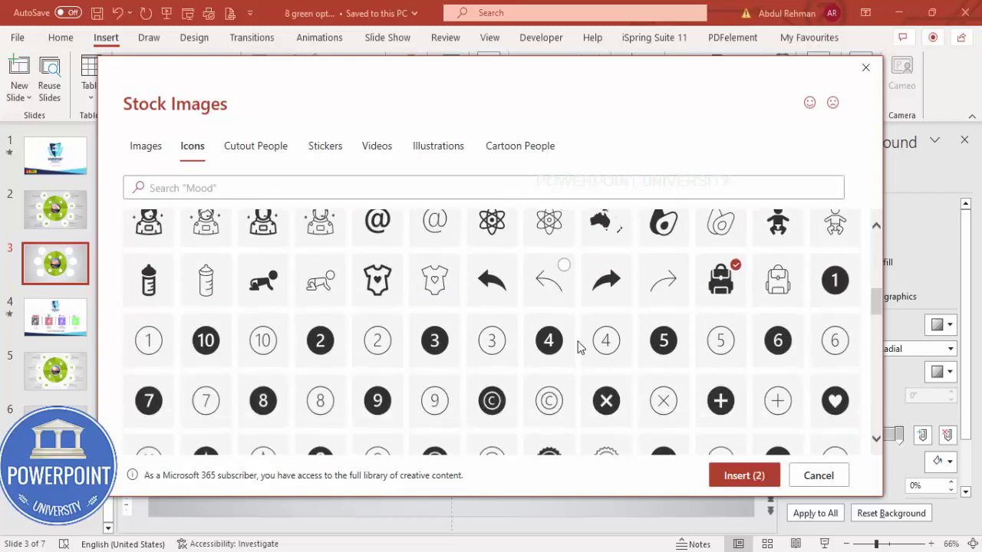
scroll(598, 335, "down", 2)
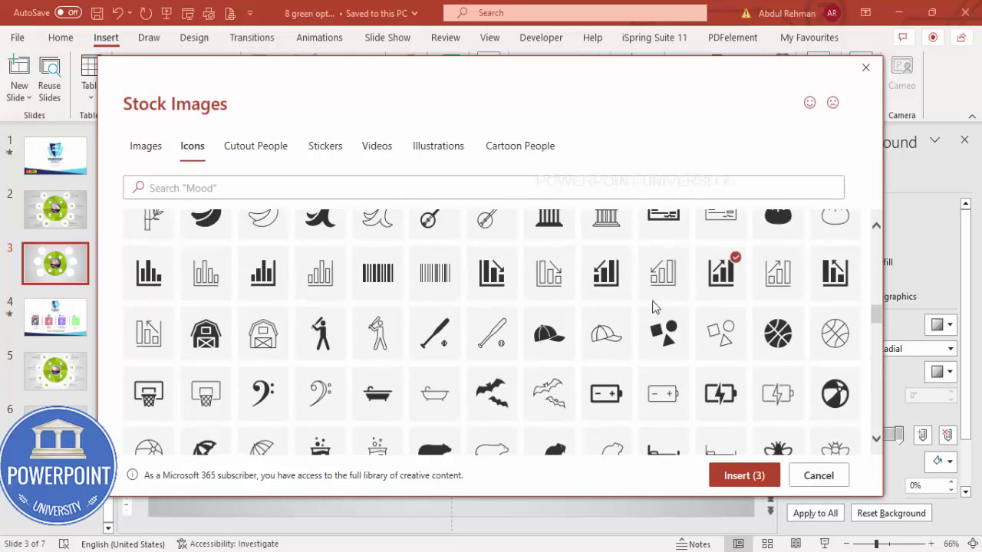
scroll(654, 301, "up", 2)
left_click(550, 361)
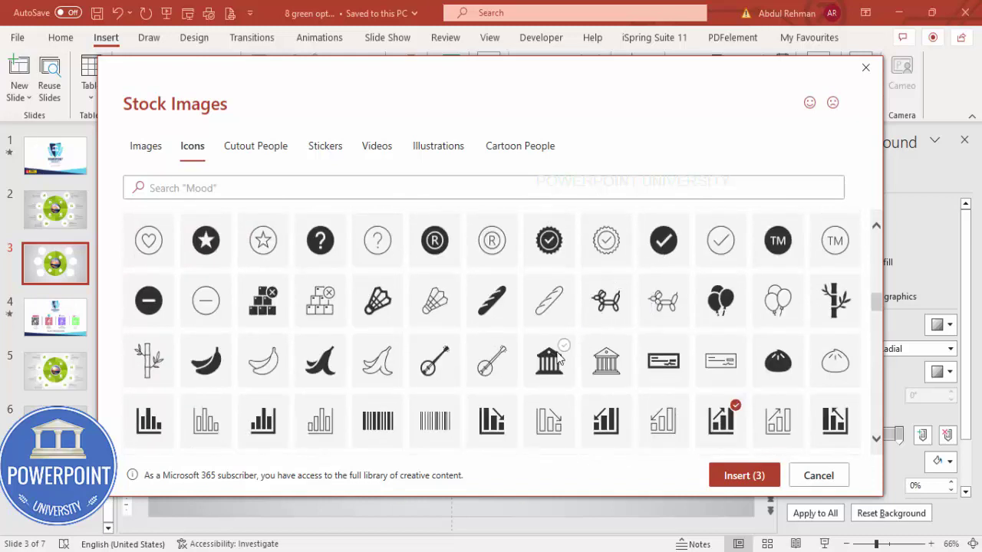
scroll(574, 345, "down", 3)
left_click(721, 320)
scroll(571, 345, "down", 5)
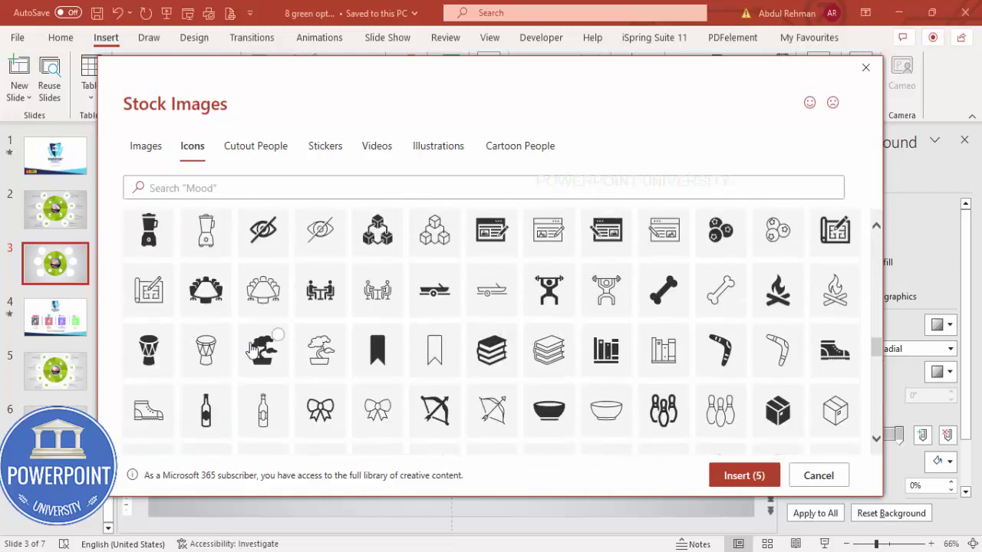
left_click(227, 292)
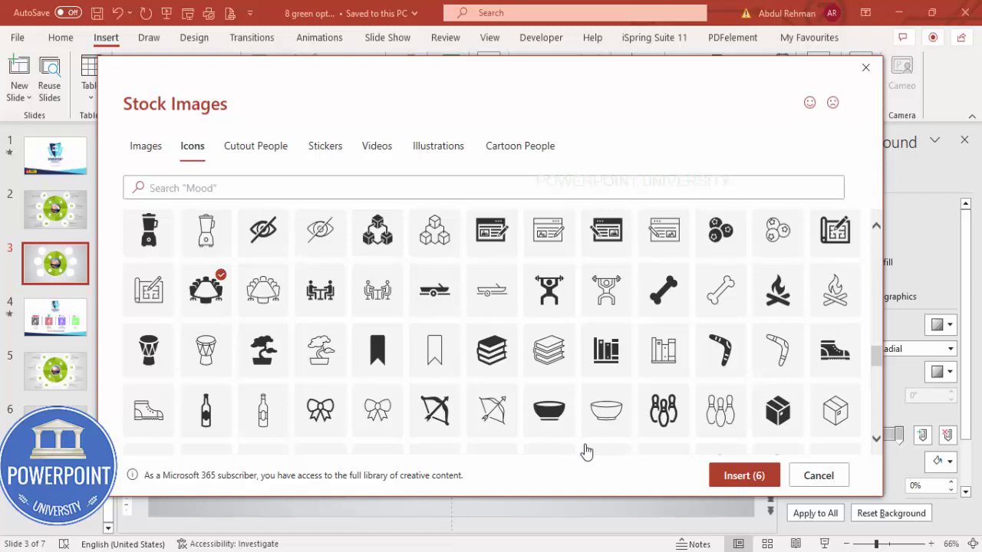
left_click(713, 477)
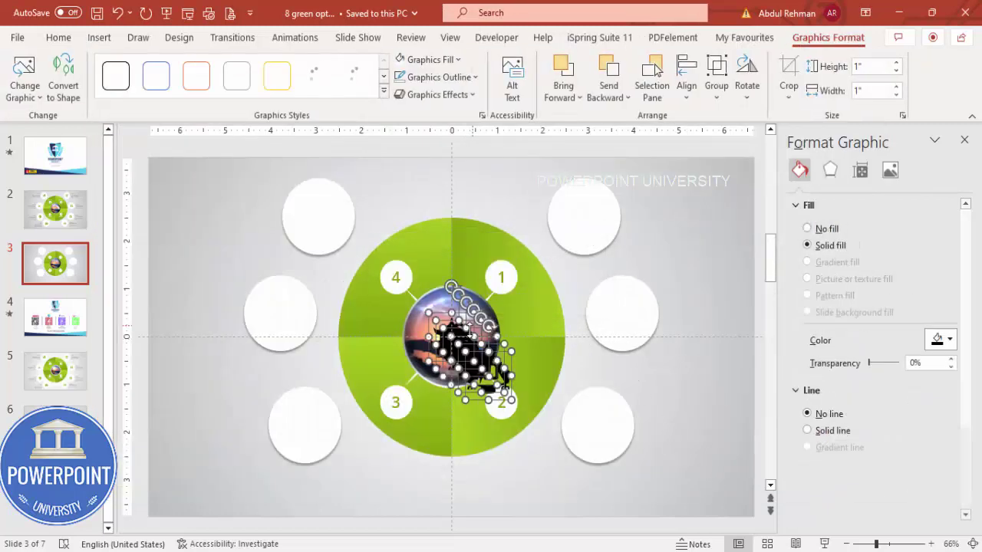
- Resize the icons to 0.7 inches high and colour them green
left_click_drag(503, 399, 673, 224)
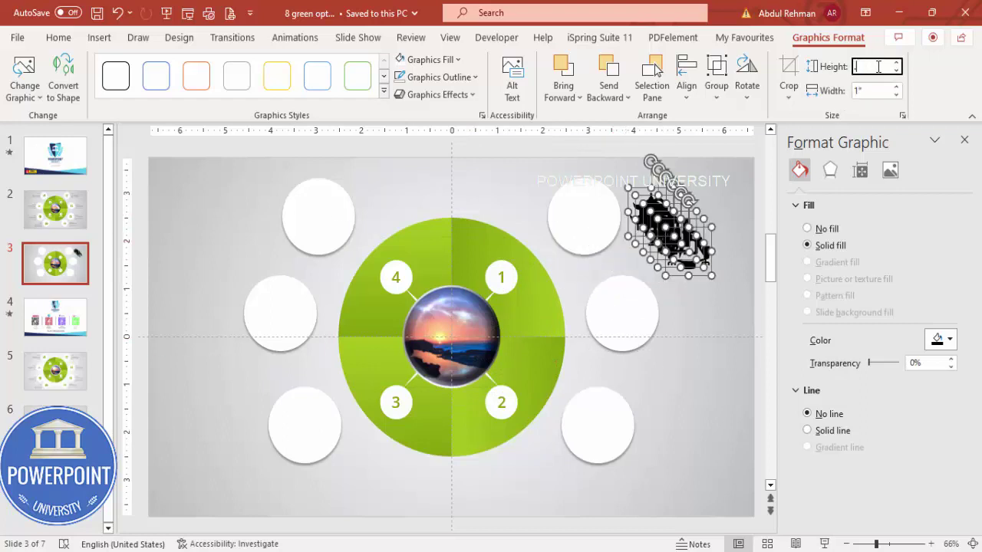
type("0.7")
key("Return")
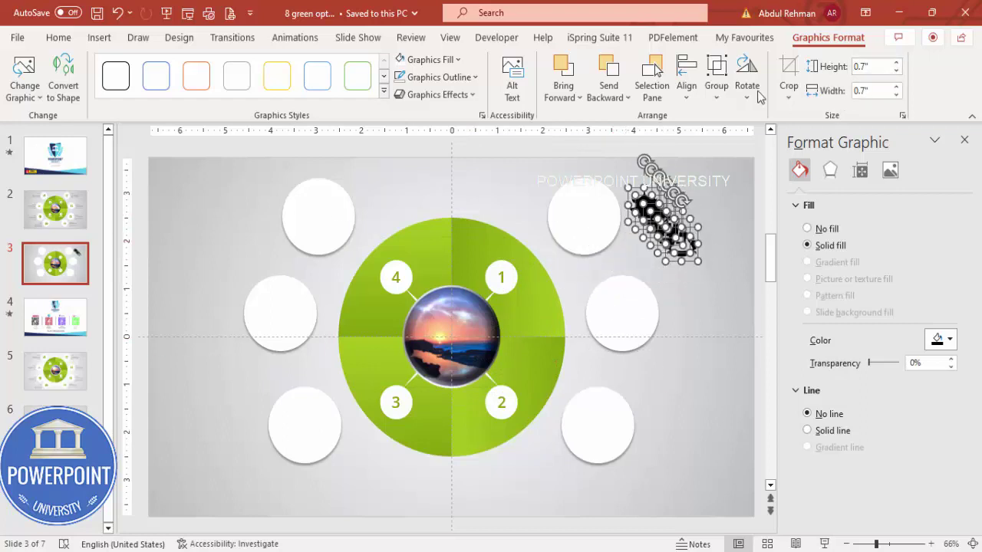
left_click(426, 59)
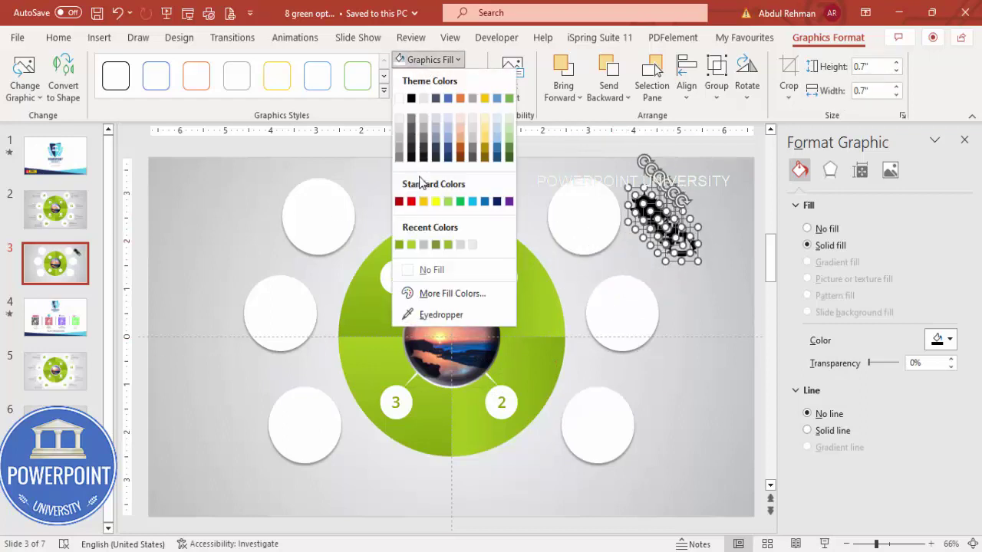
left_click(400, 246)
- Place one icon in the right middle circle and the battery icon in the lower-right circle
left_click(686, 257)
left_click_drag(659, 245, 623, 316)
left_click_drag(667, 244, 595, 424)
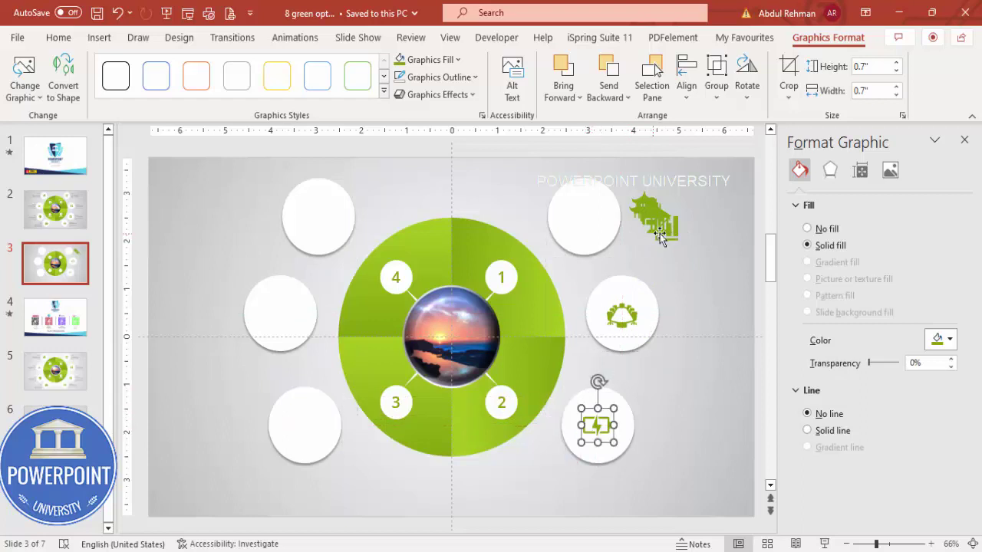